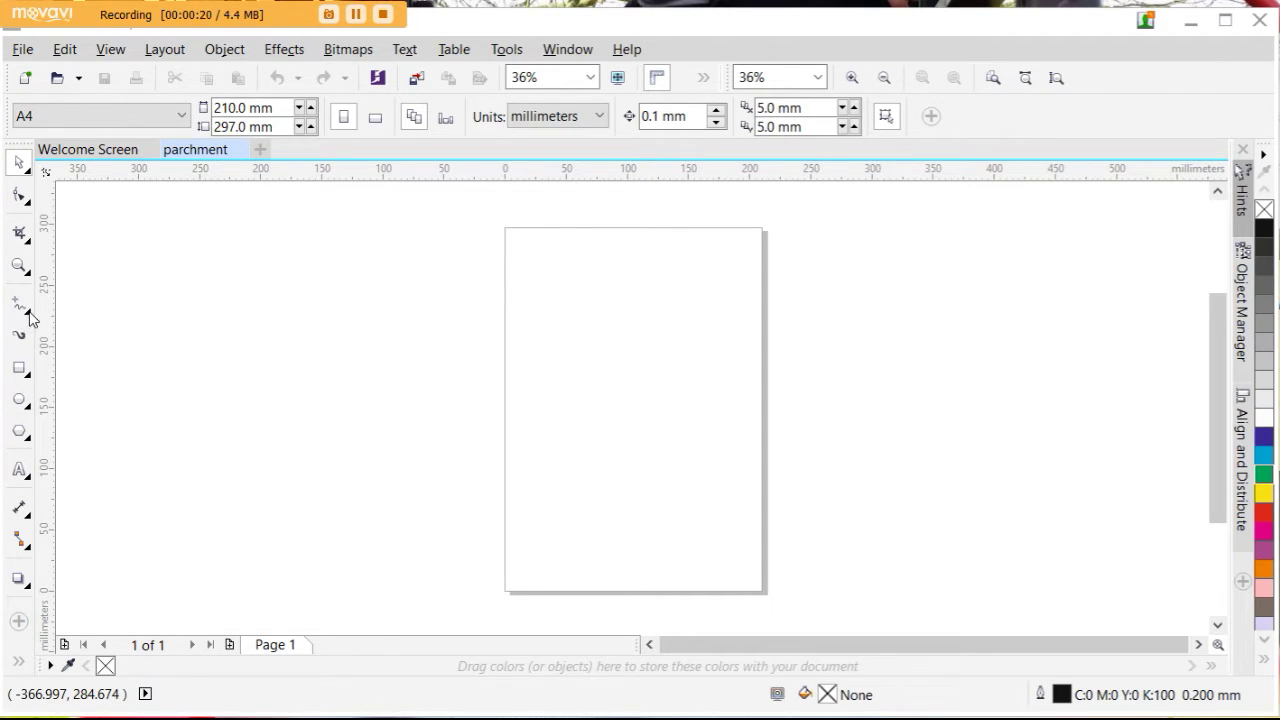
Step: Draw a looping freehand curve about 147 × 264 mm down the left half of the page with the Freehand tool
left_click(29, 316)
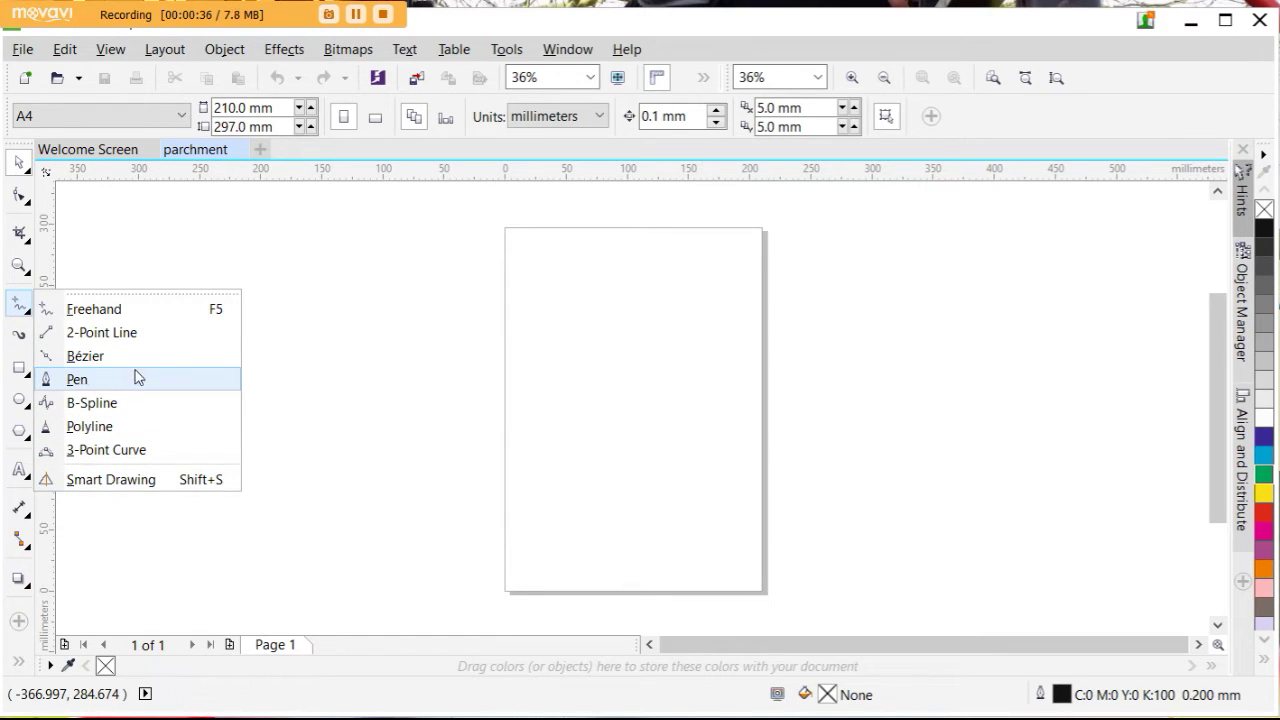
left_click(97, 311)
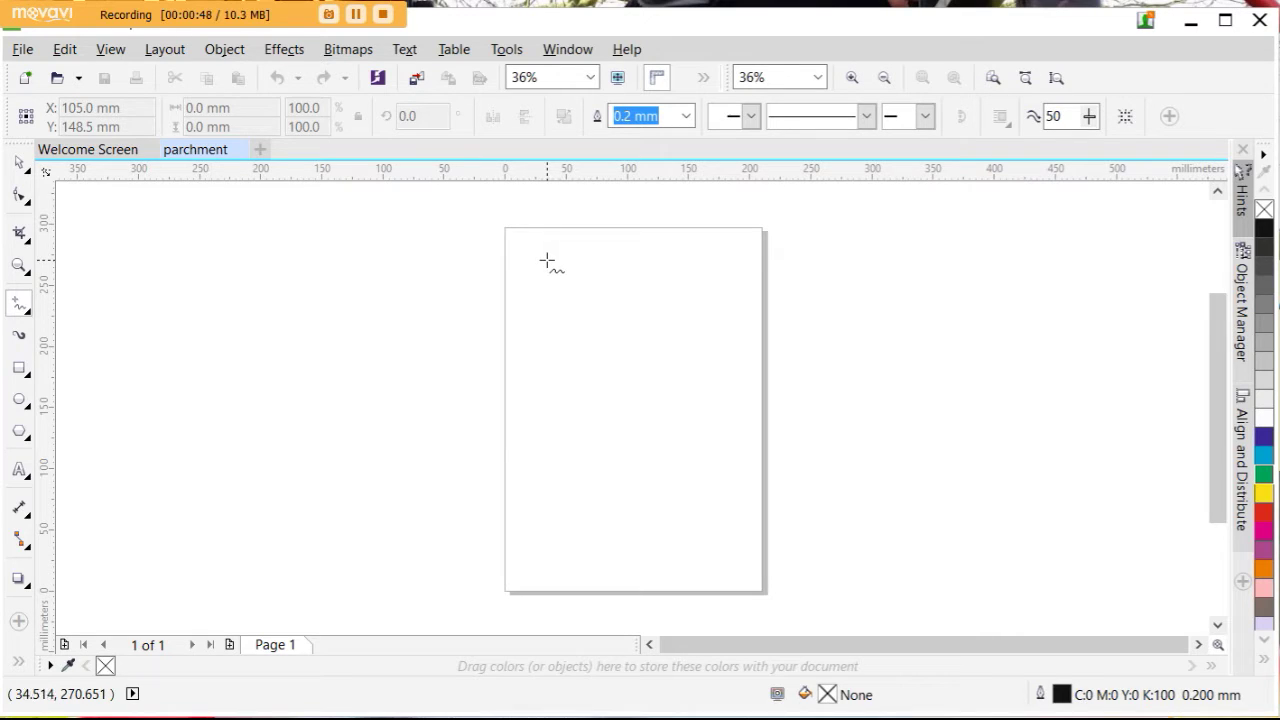
mouse_move(533, 250)
left_mouse_down()
mouse_move(575, 296)
mouse_move(602, 274)
mouse_move(572, 330)
mouse_move(643, 387)
mouse_move(611, 351)
mouse_move(625, 502)
mouse_move(671, 433)
mouse_move(575, 491)
mouse_move(654, 573)
mouse_move(662, 537)
mouse_move(628, 553)
left_mouse_up()
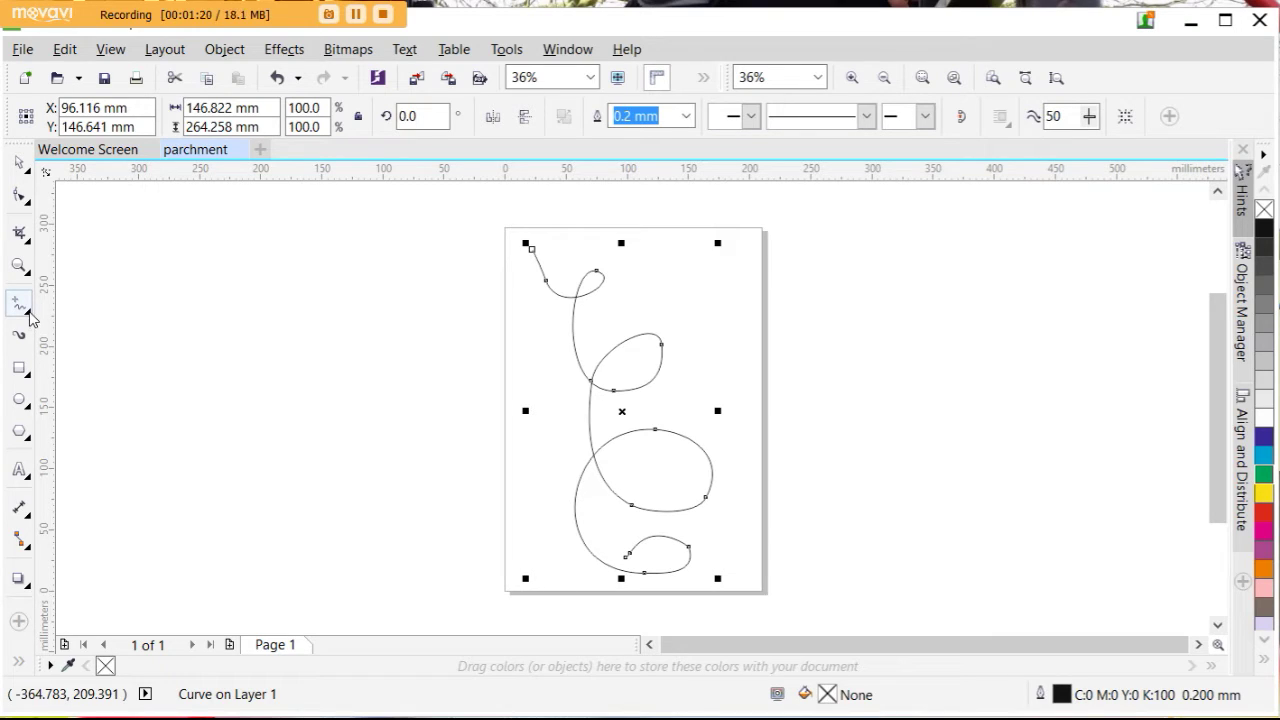
Step: Draw an open angular line of straight segments, about 66 × 106 mm, in the page's upper right area with the Pen tool
left_click(27, 312)
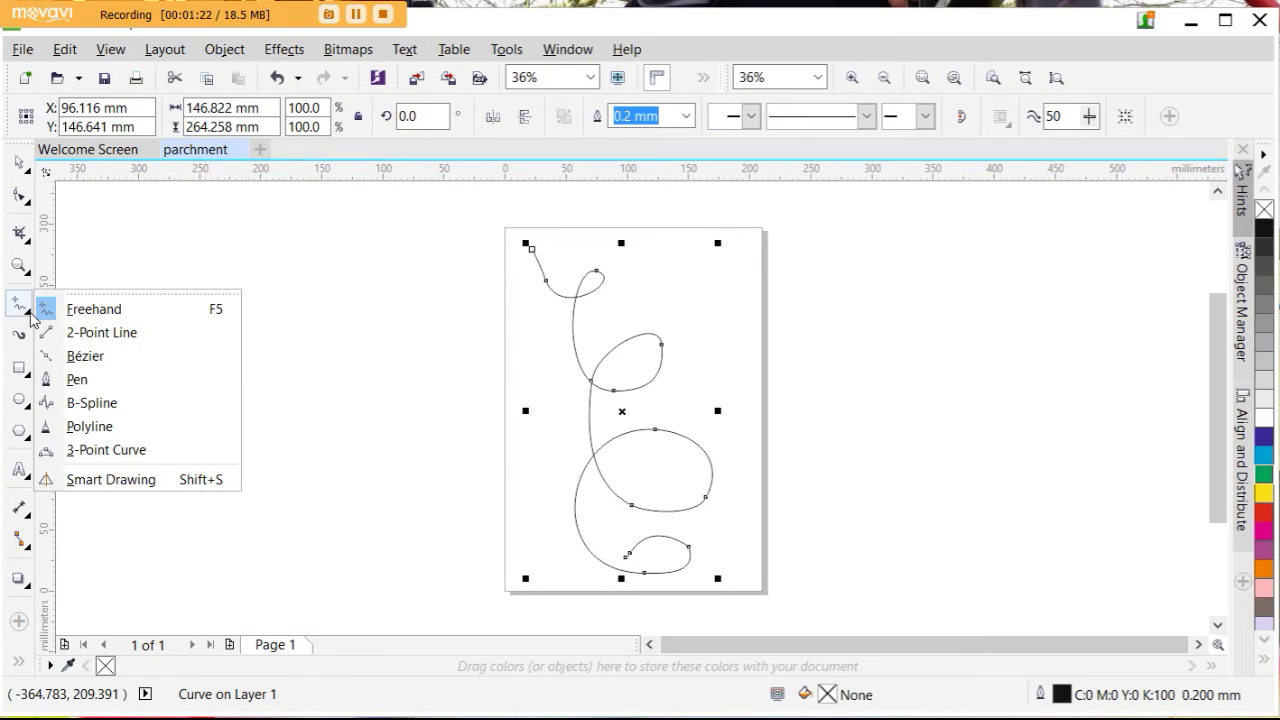
left_click(80, 380)
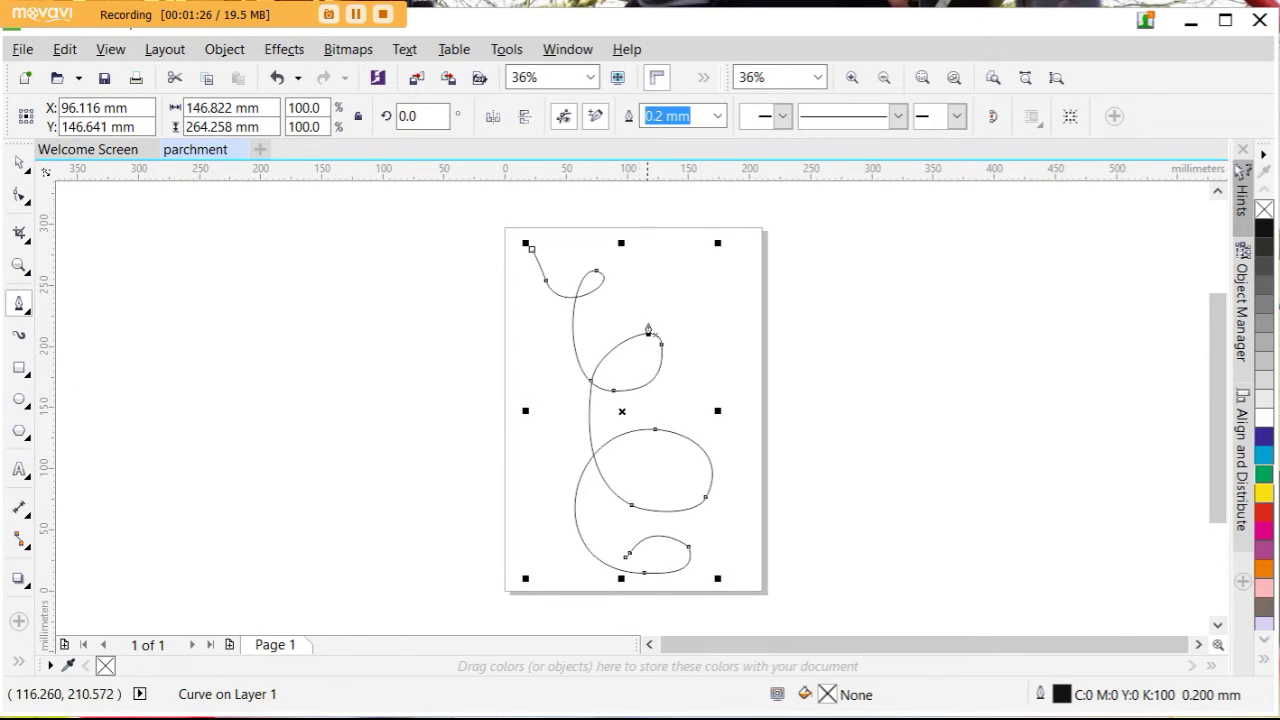
left_click(662, 284)
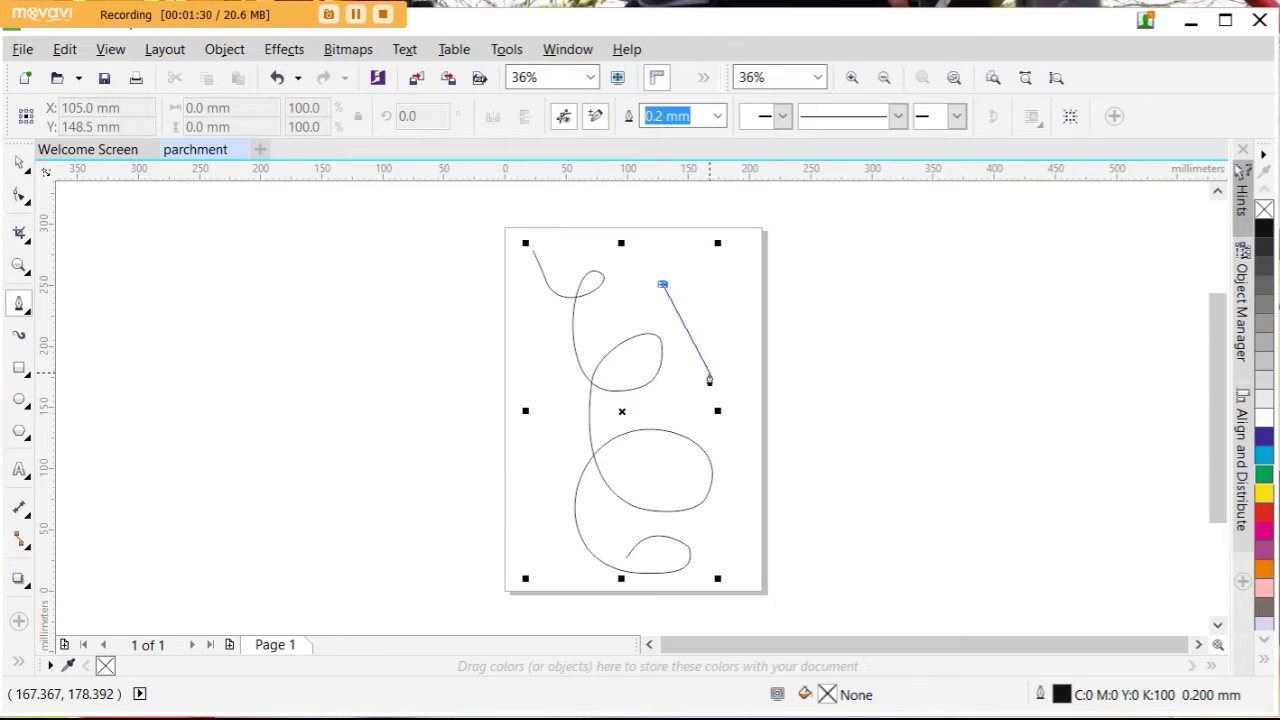
left_click(722, 322)
left_click(704, 381)
left_click(742, 358)
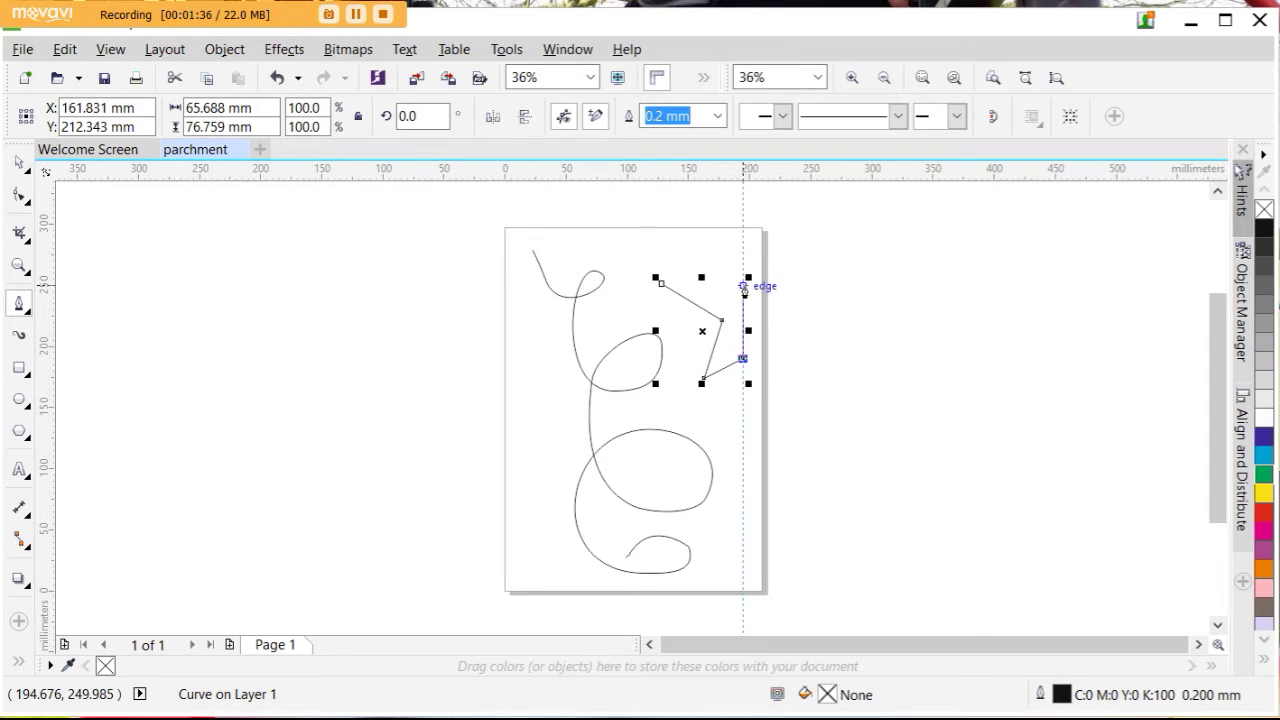
left_click(743, 287)
left_click(697, 264)
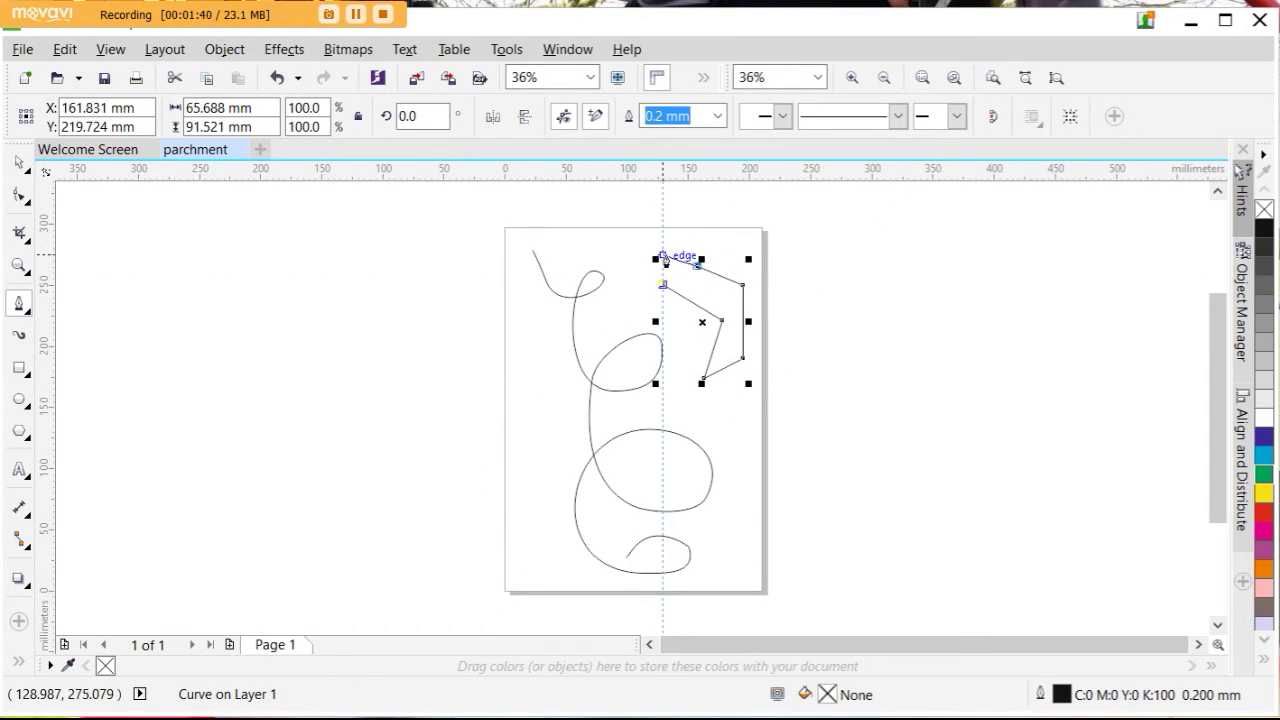
left_click(663, 255)
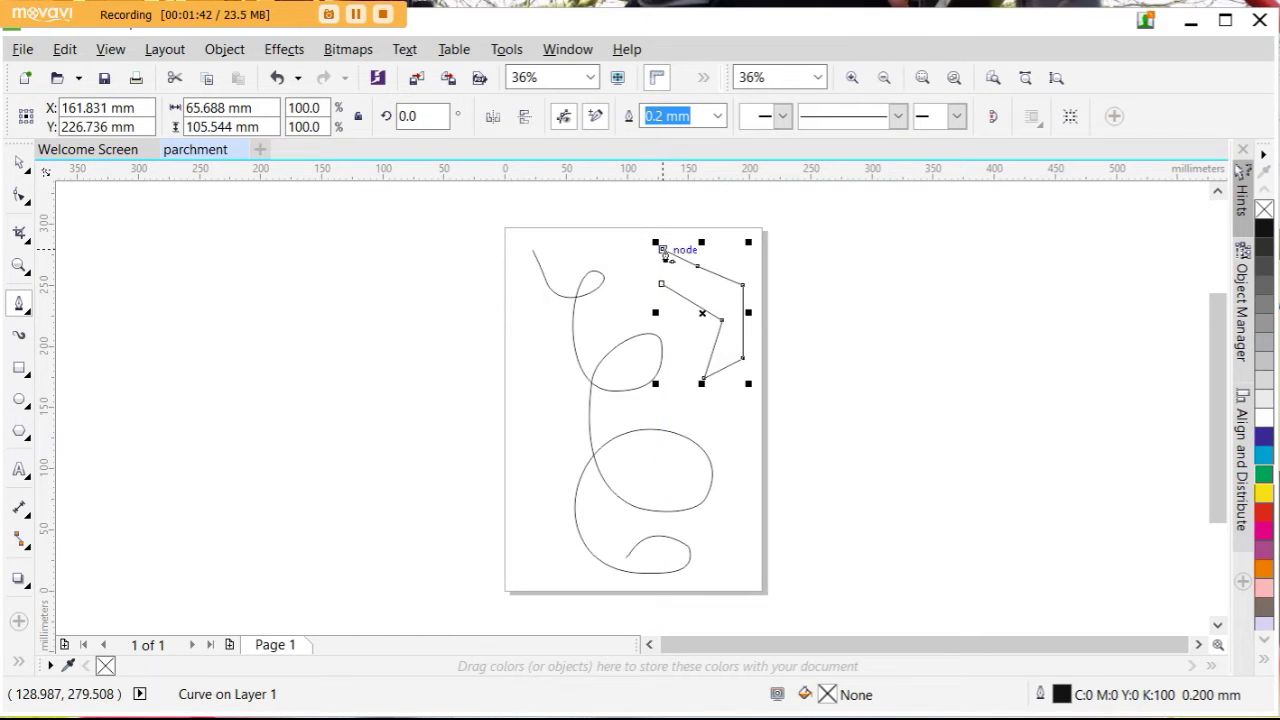
Step: Draw a smooth S-shaped pen curve about 103 × 81 mm across the page's lower right edge and deselect it
left_click(727, 424)
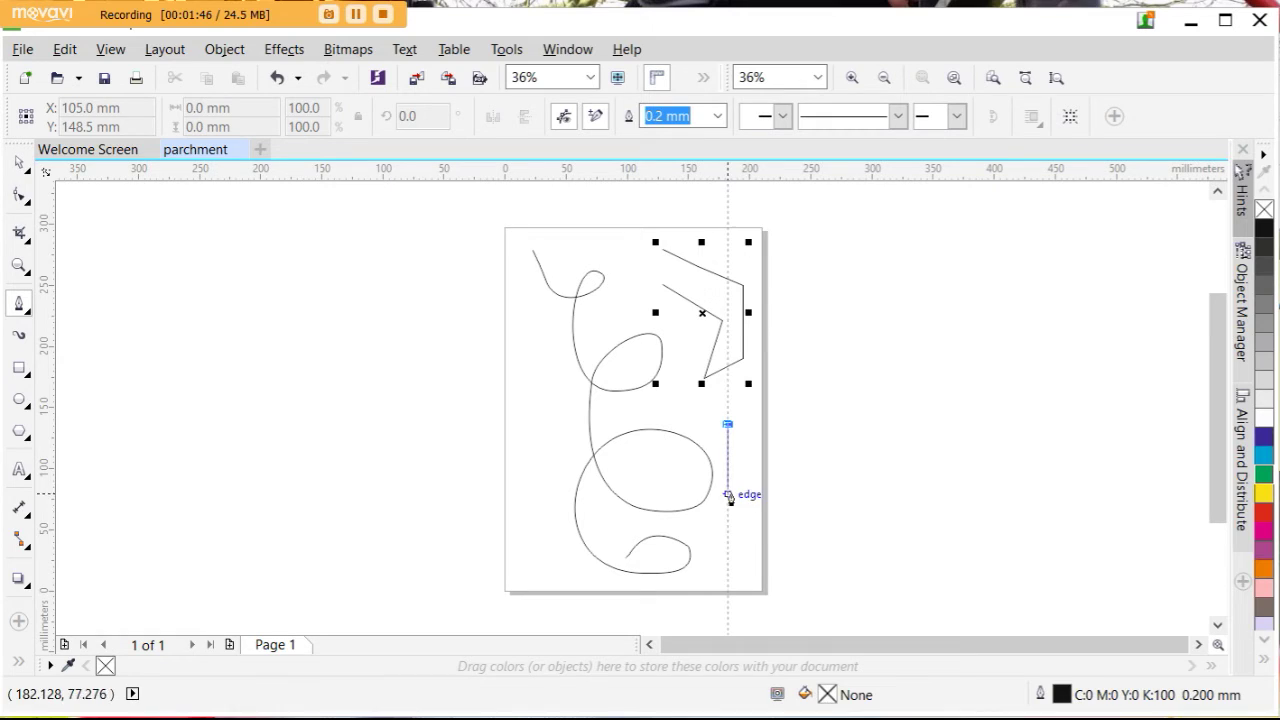
left_click_drag(727, 488, 754, 529)
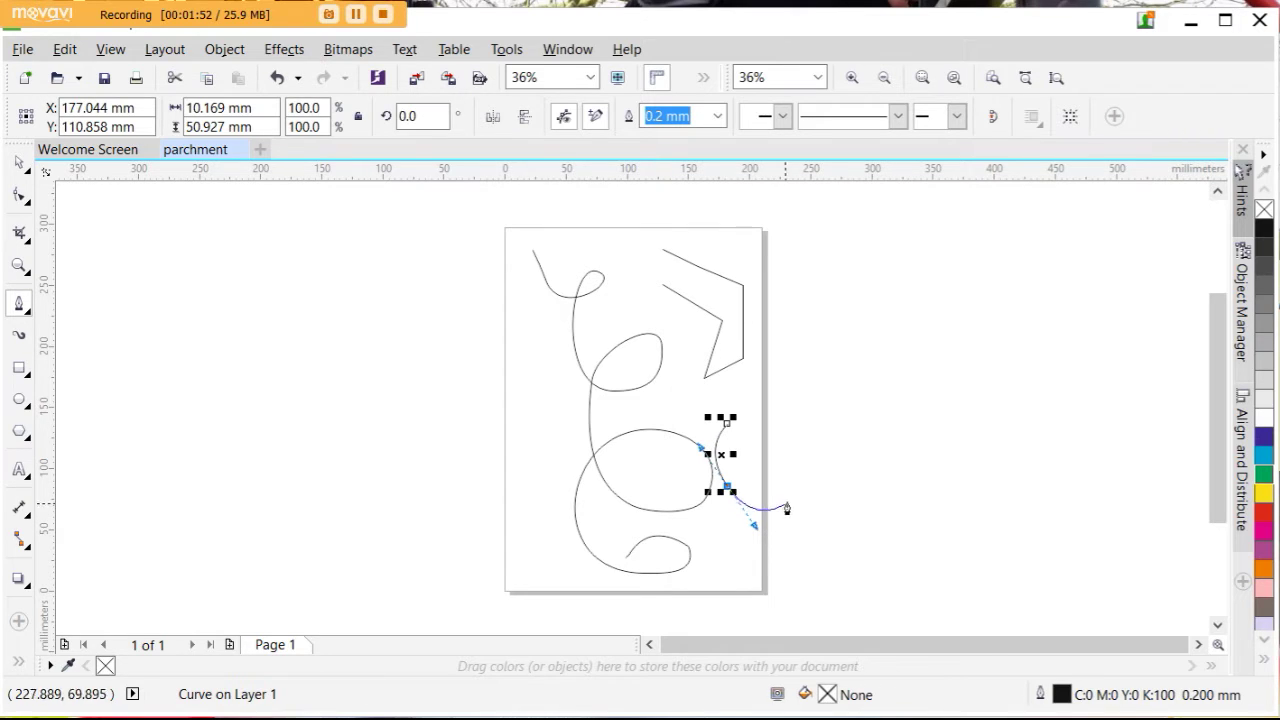
left_click_drag(764, 442, 752, 422)
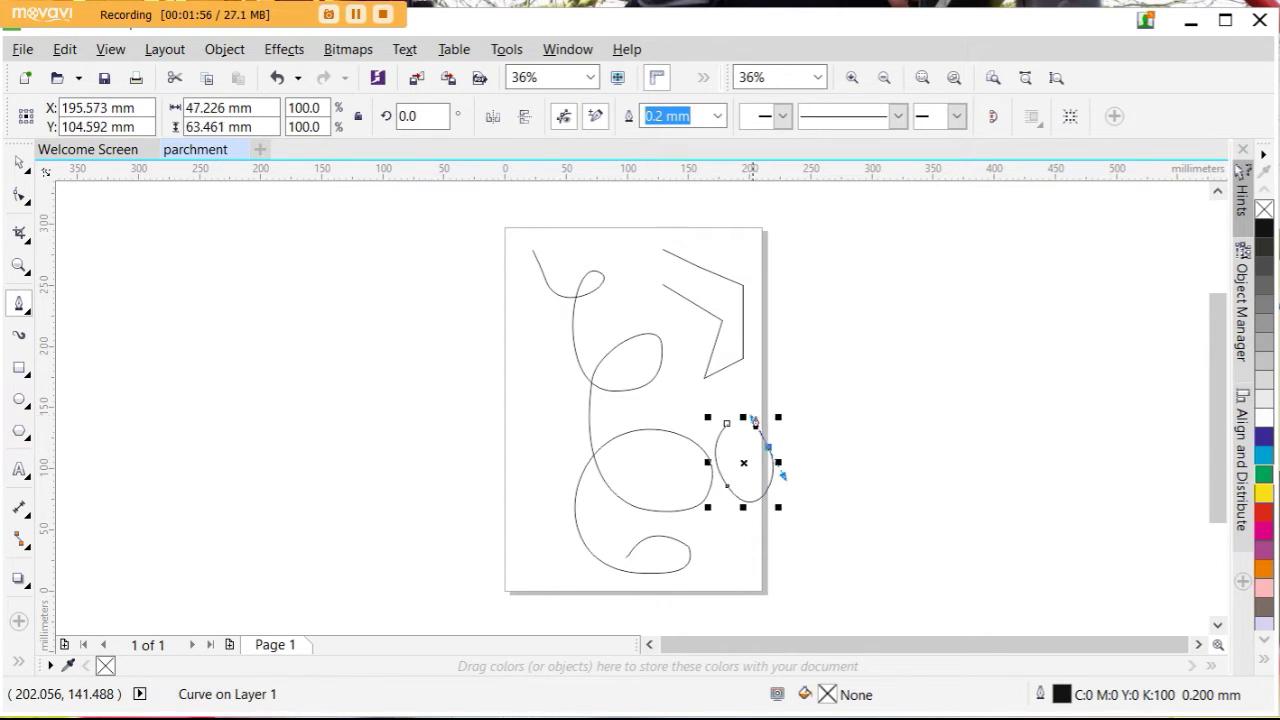
mouse_move(806, 406)
left_mouse_down()
mouse_move(826, 425)
mouse_move(840, 407)
left_mouse_up()
left_click_drag(828, 466, 806, 491)
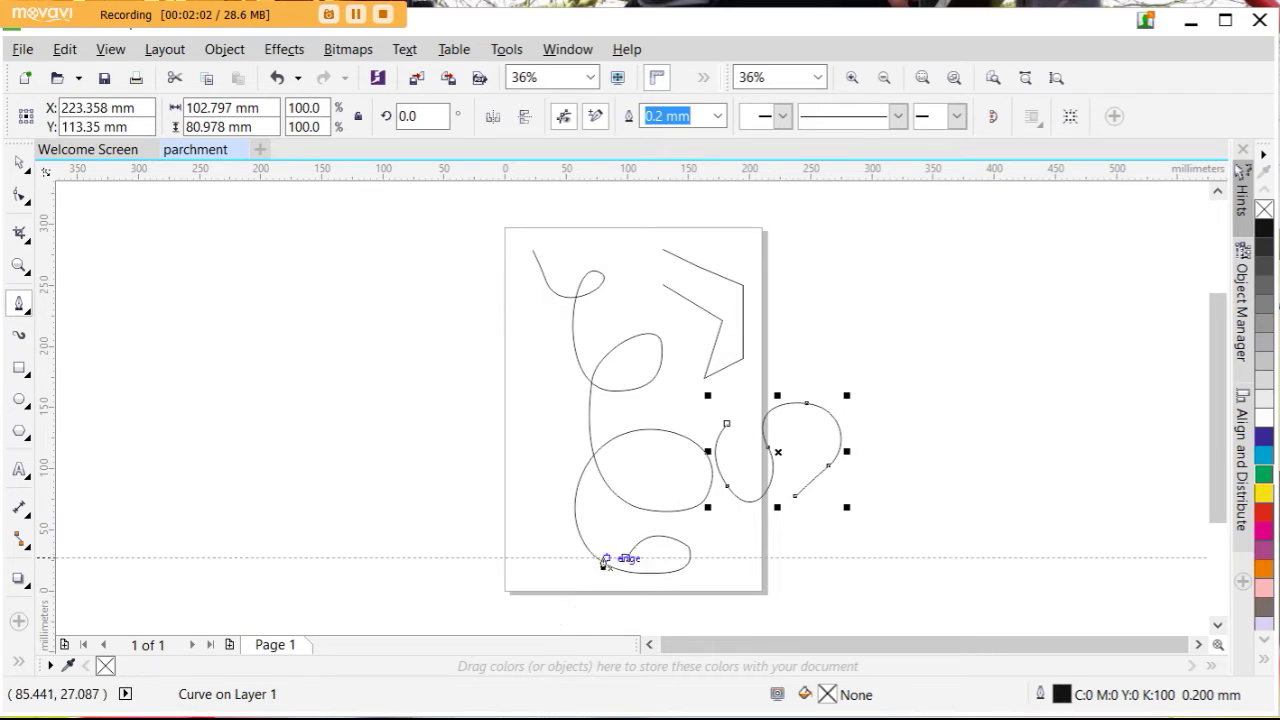
key("space")
left_click(373, 371)
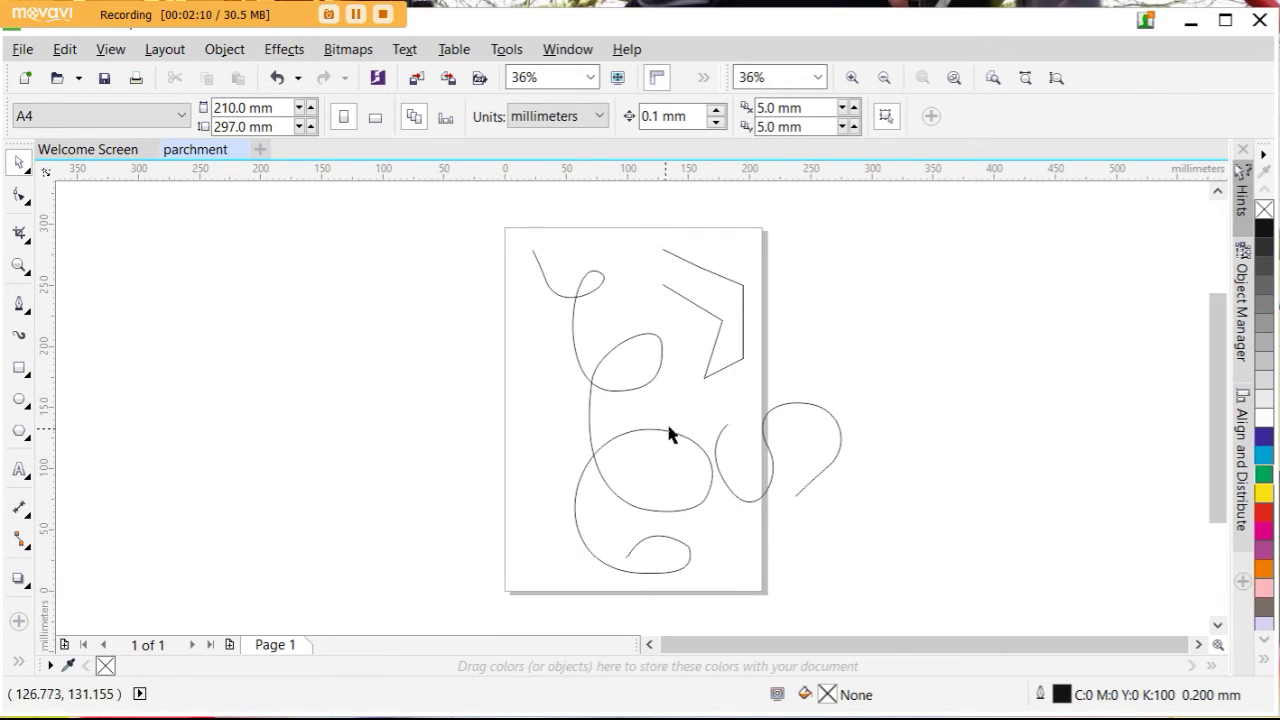
Step: Move the angular line slightly up the page and resize it to about 49 × 48 mm
left_click(711, 372)
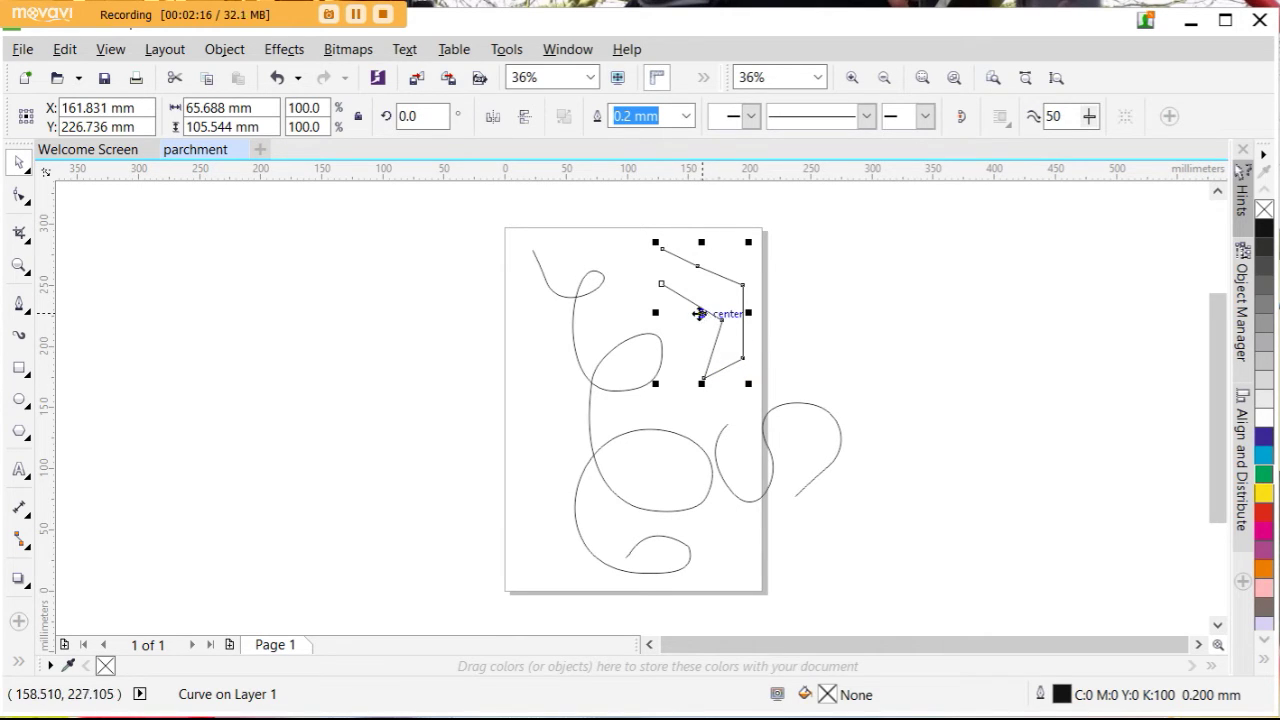
mouse_move(699, 313)
left_mouse_down()
mouse_move(690, 300)
mouse_move(709, 345)
mouse_move(615, 345)
mouse_move(655, 297)
mouse_move(694, 293)
left_mouse_up()
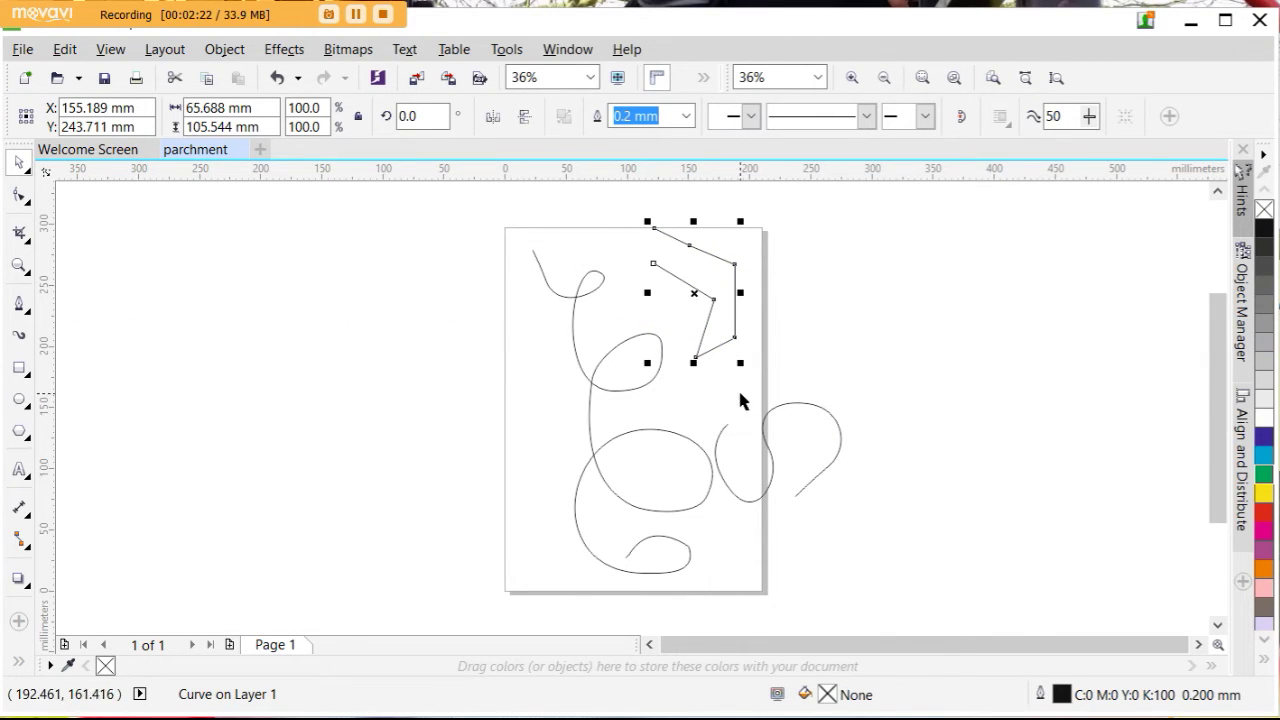
left_click_drag(740, 362, 724, 312)
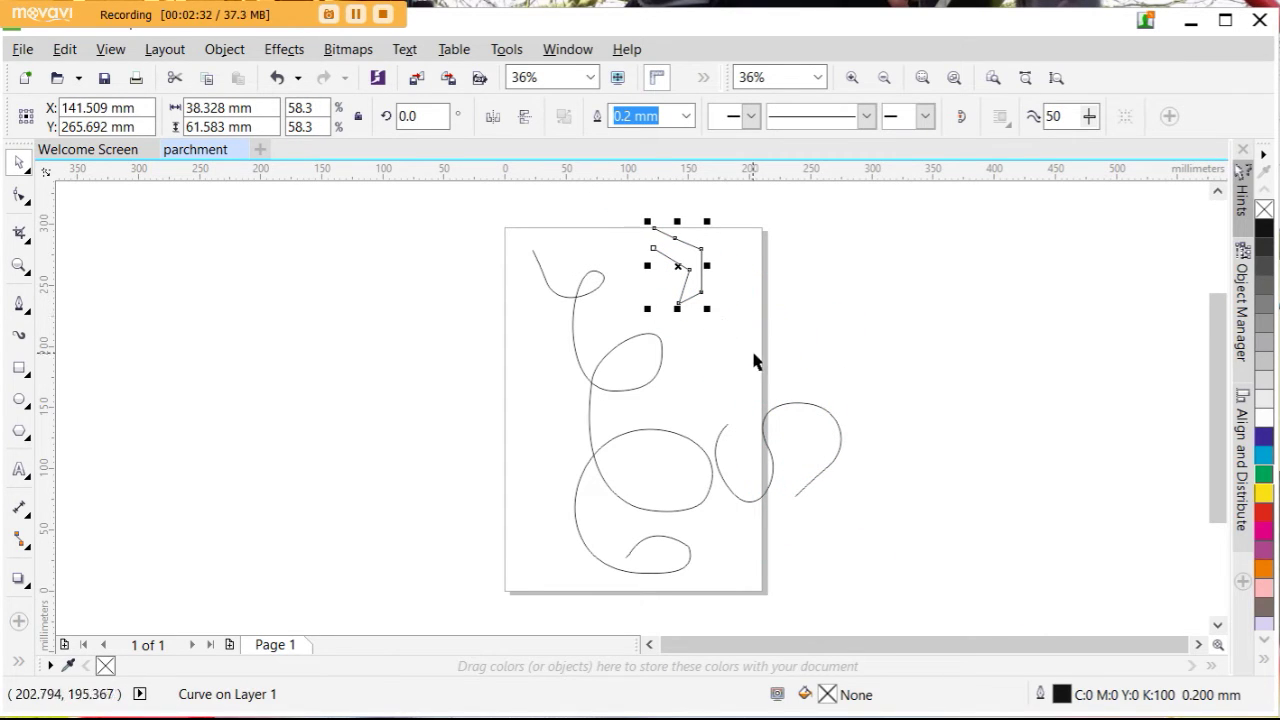
left_click_drag(677, 308, 718, 263)
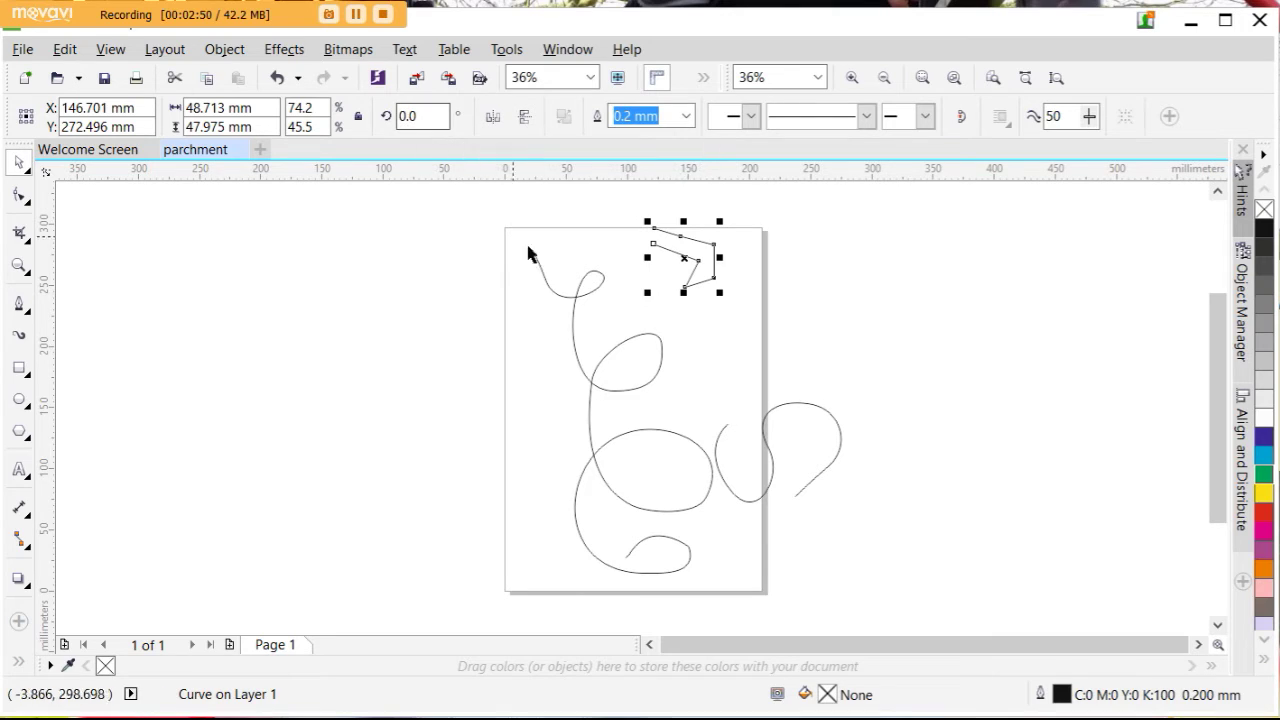
Step: Rotate the angular line about 29° counter-clockwise, skew it to about 76 × 29 mm, and deselect it
left_click(700, 284)
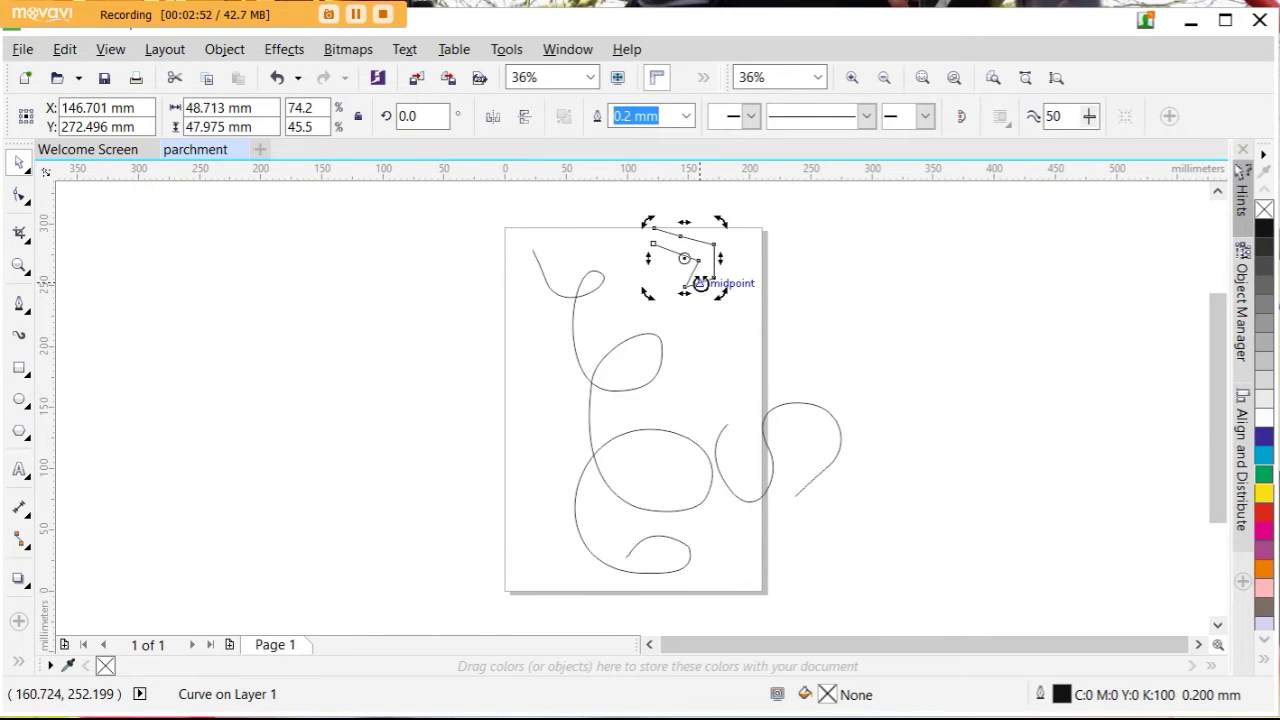
left_click_drag(722, 294, 746, 278)
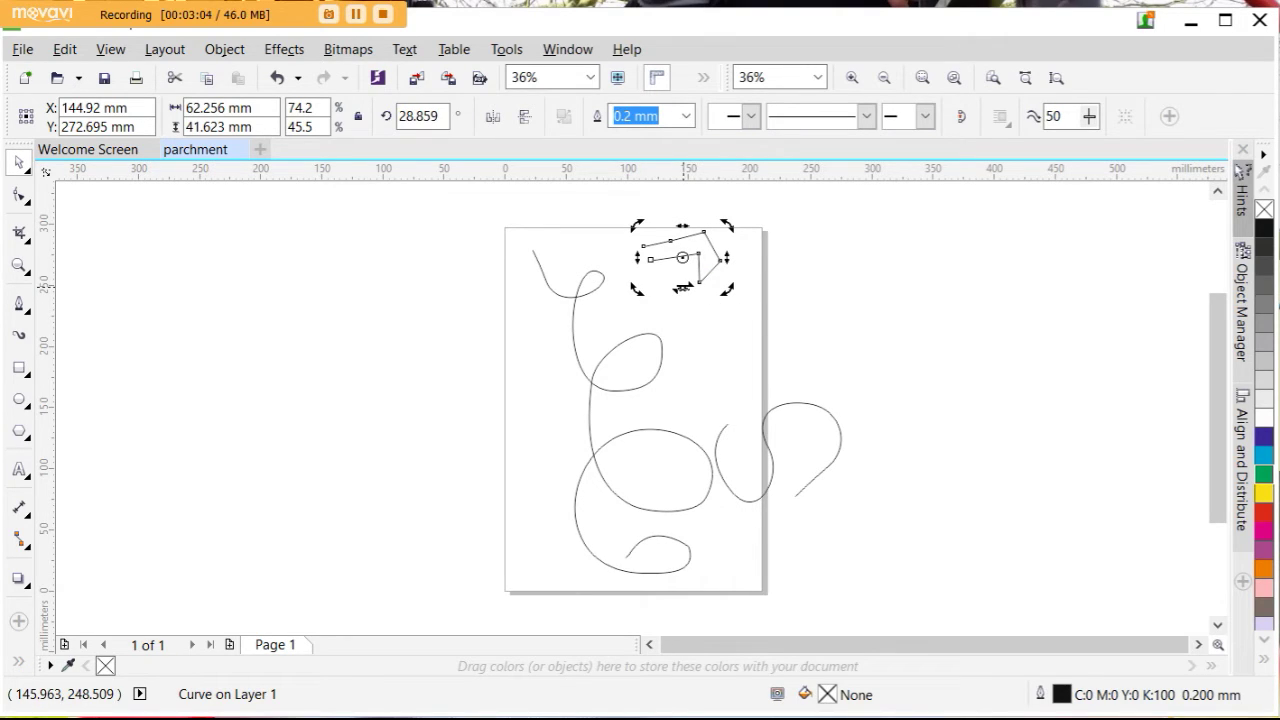
left_click_drag(683, 288, 755, 225)
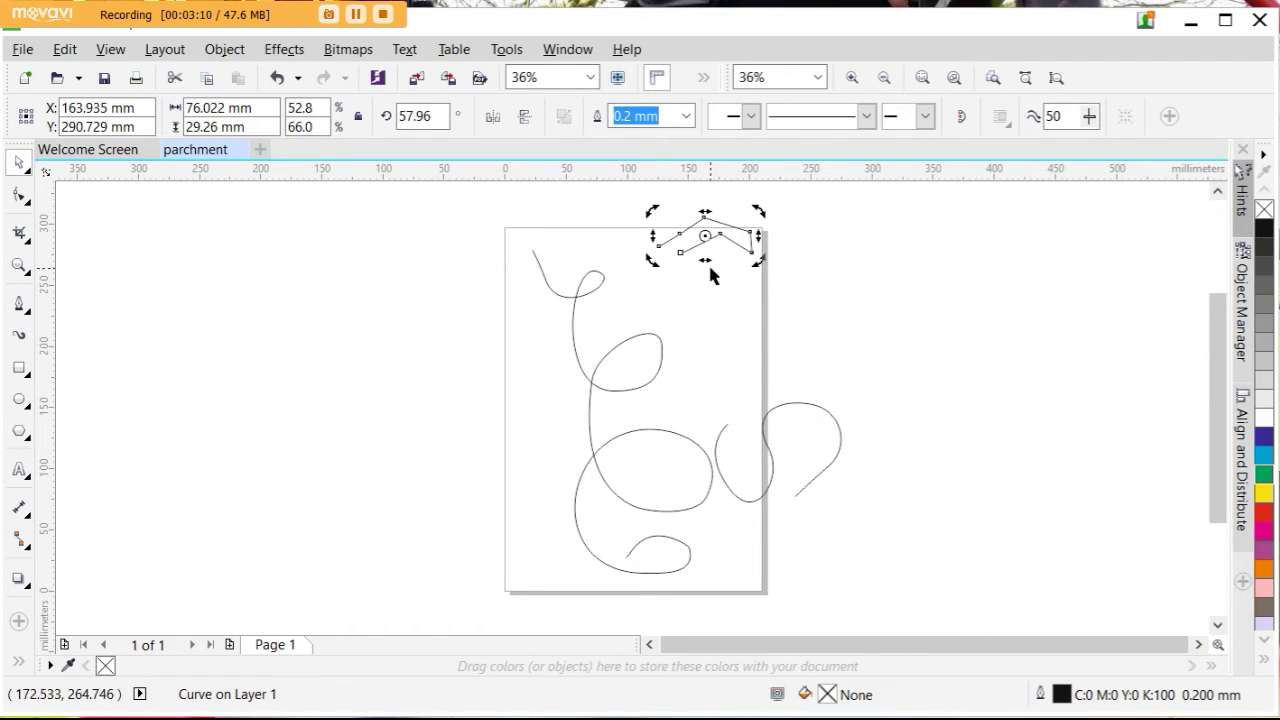
left_click(697, 300)
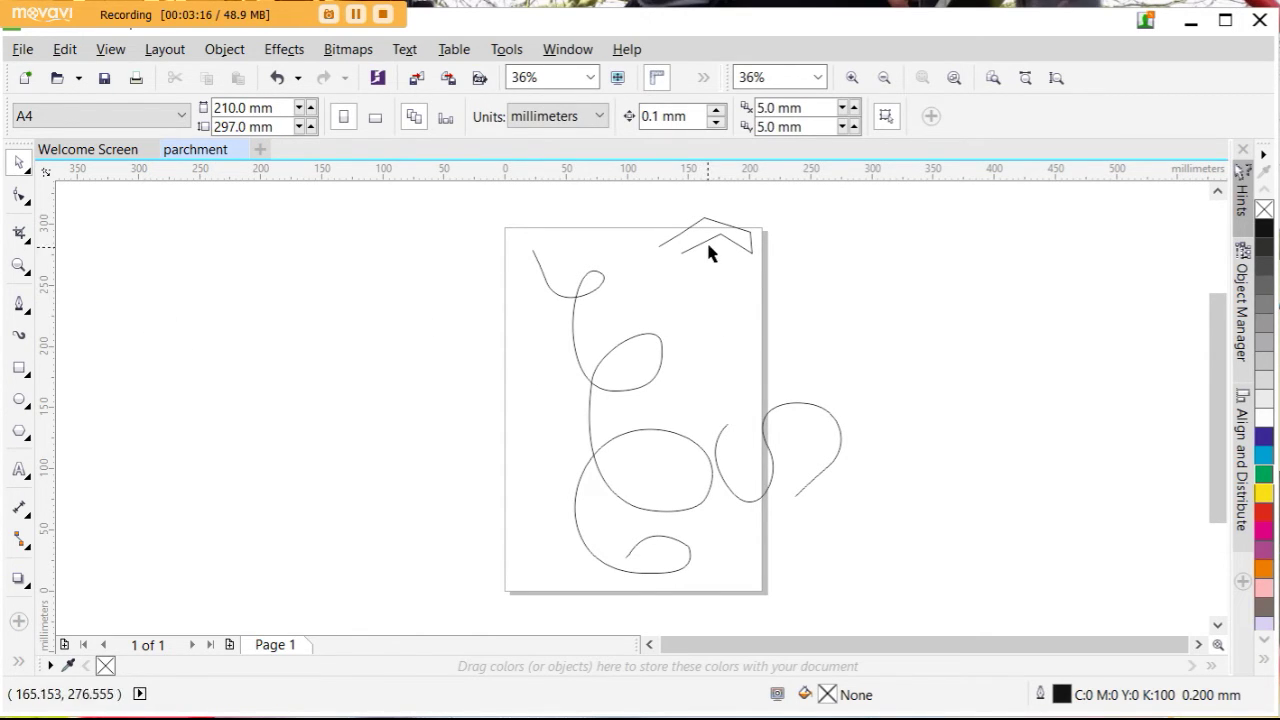
Step: Move the angular line down onto the page, centring it at about X 147 mm, Y 245 mm
left_click_drag(708, 247, 688, 304)
left_click(721, 373)
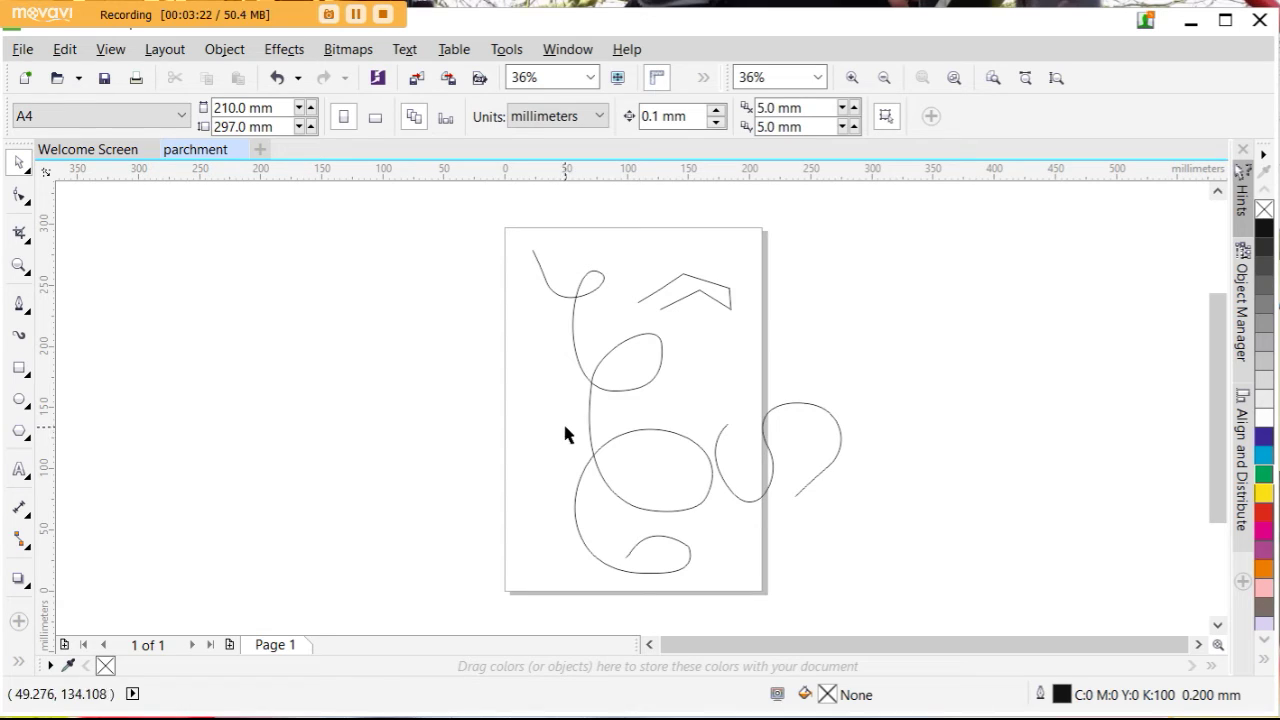
Step: Open the angular line for node editing with the Shape tool
left_click(686, 297)
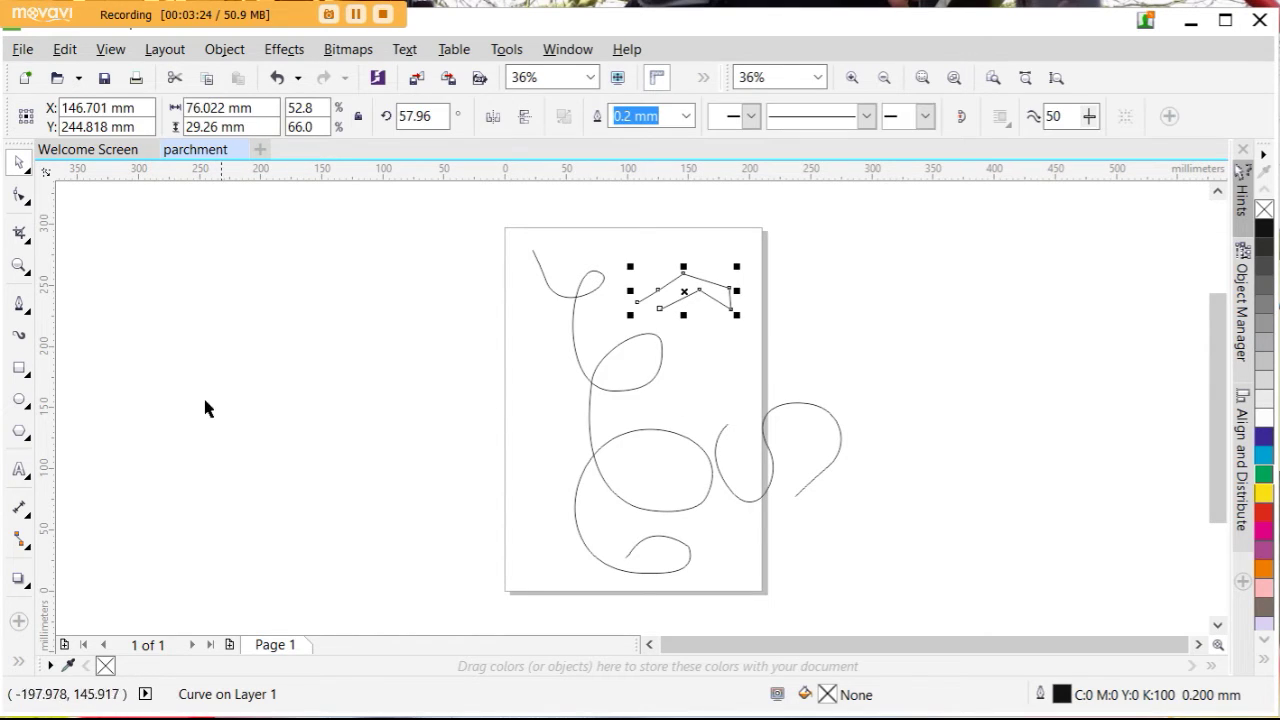
left_click(29, 203)
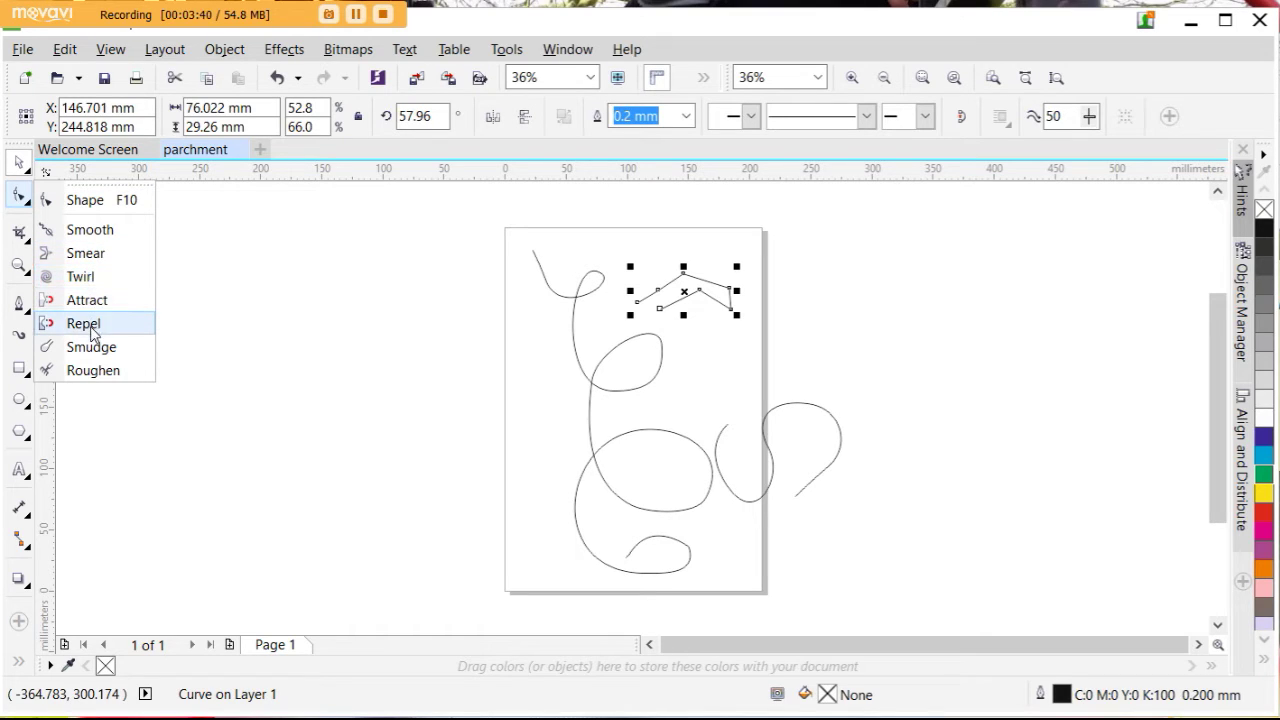
left_click(85, 199)
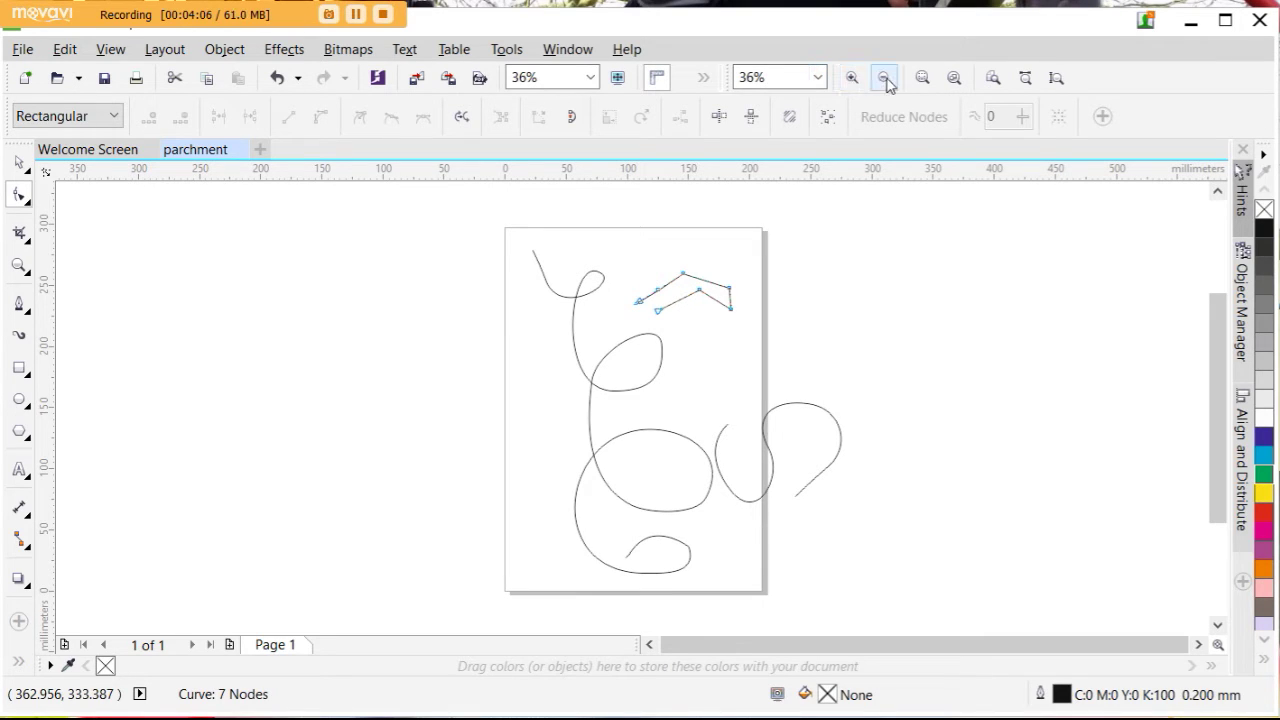
Step: Compare the zoom views: in, out, selected object, whole page, page width and page height
left_click(851, 80)
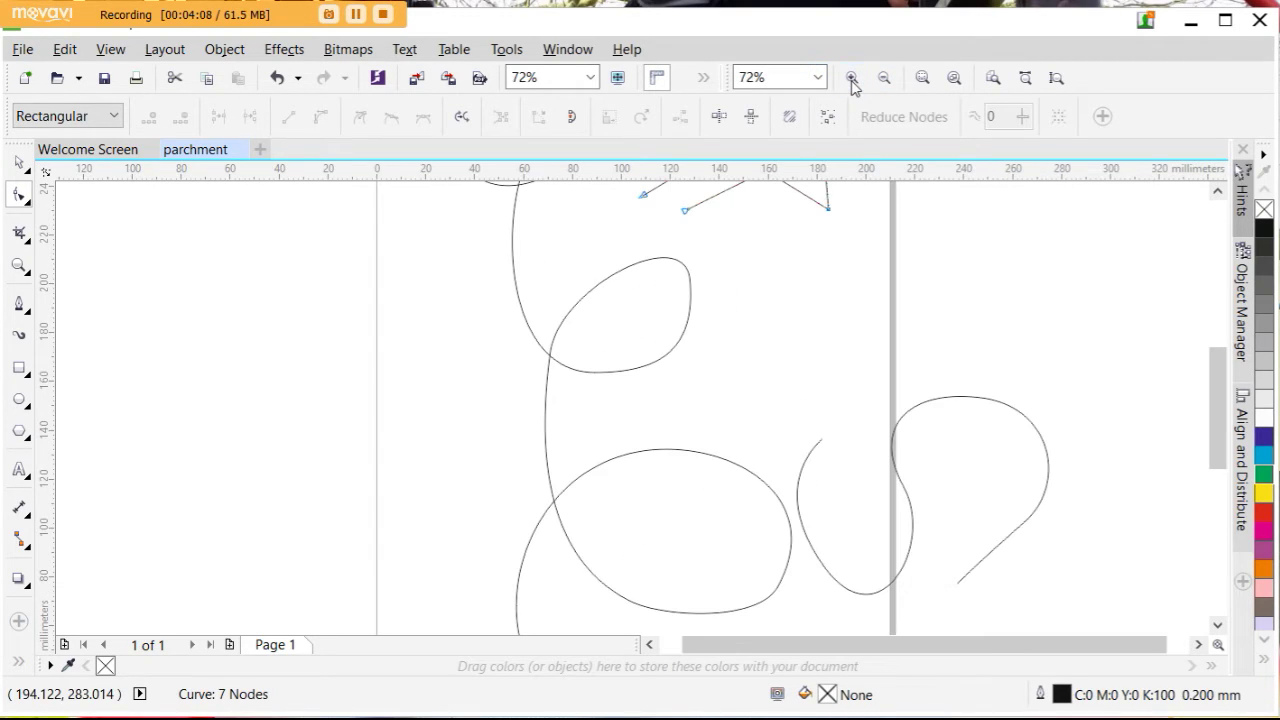
left_click(884, 80)
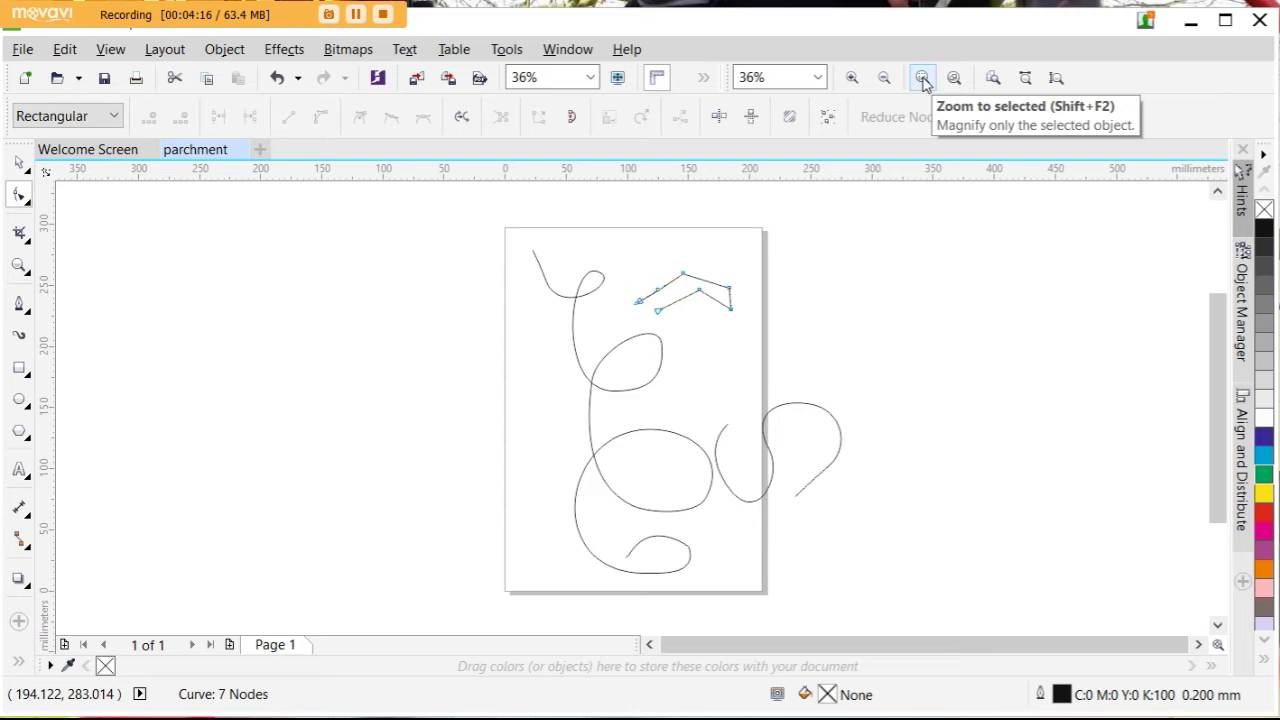
left_click(922, 78)
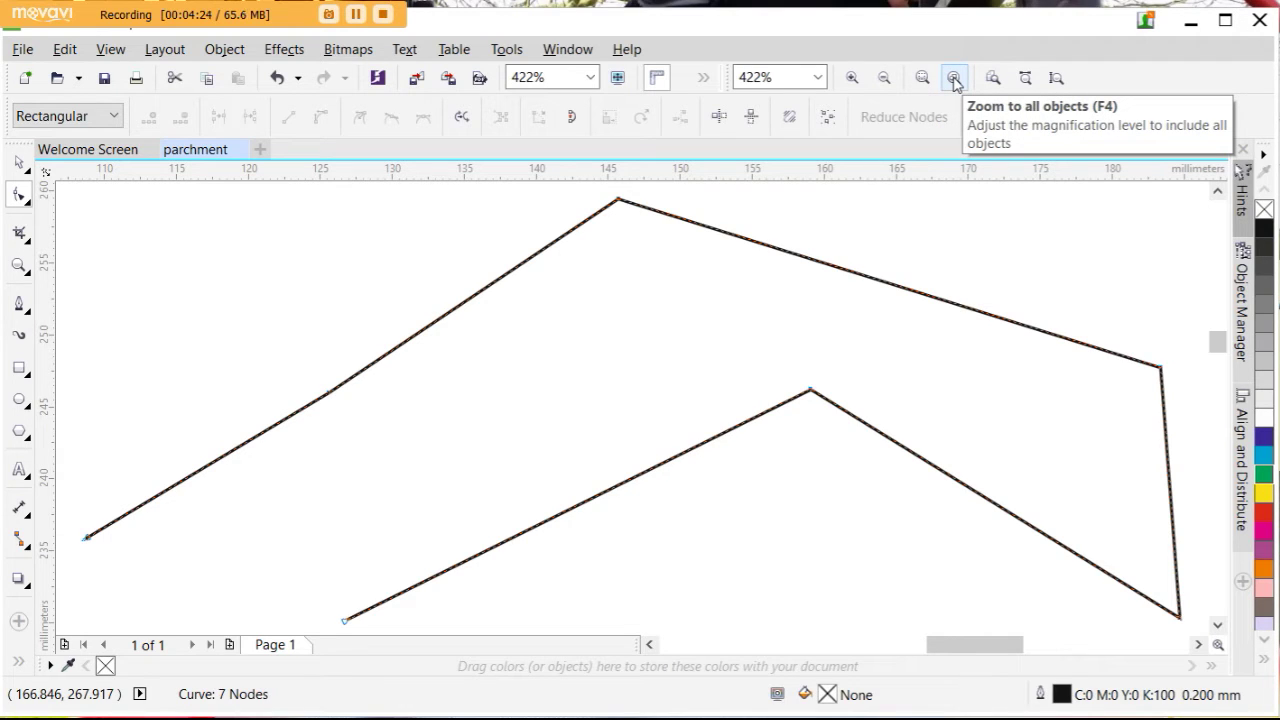
left_click(992, 80)
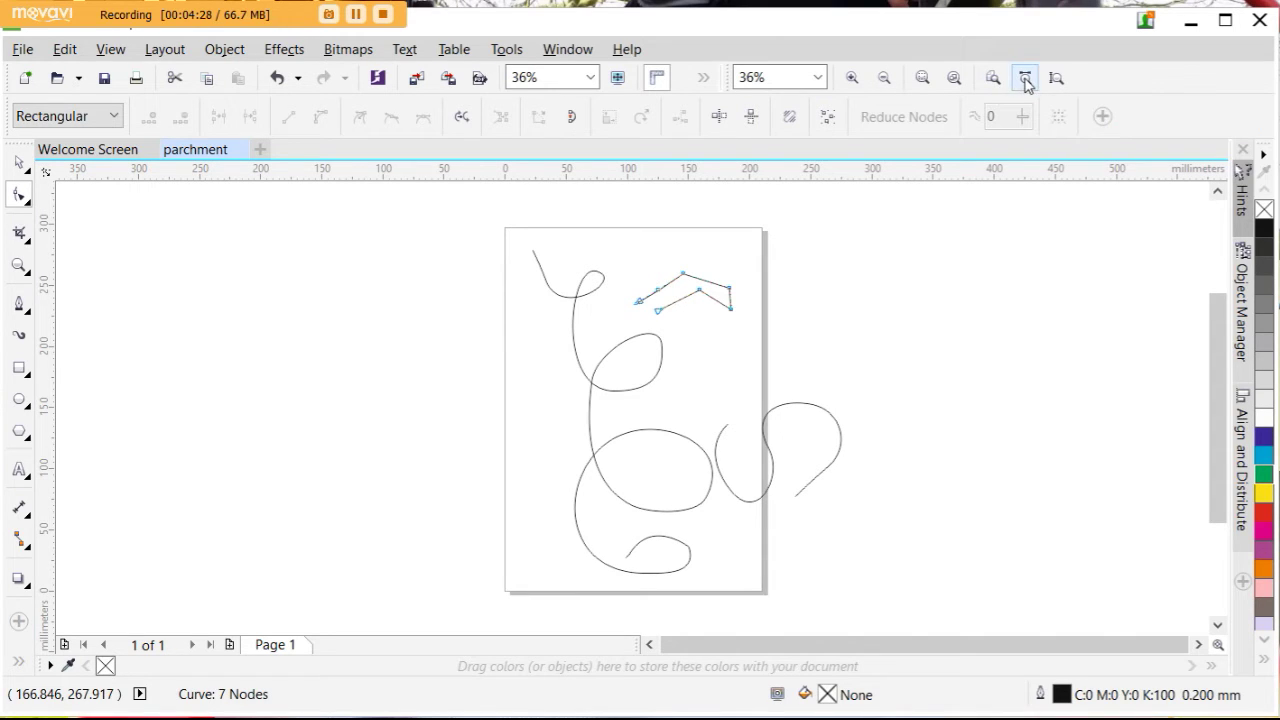
left_click(1025, 79)
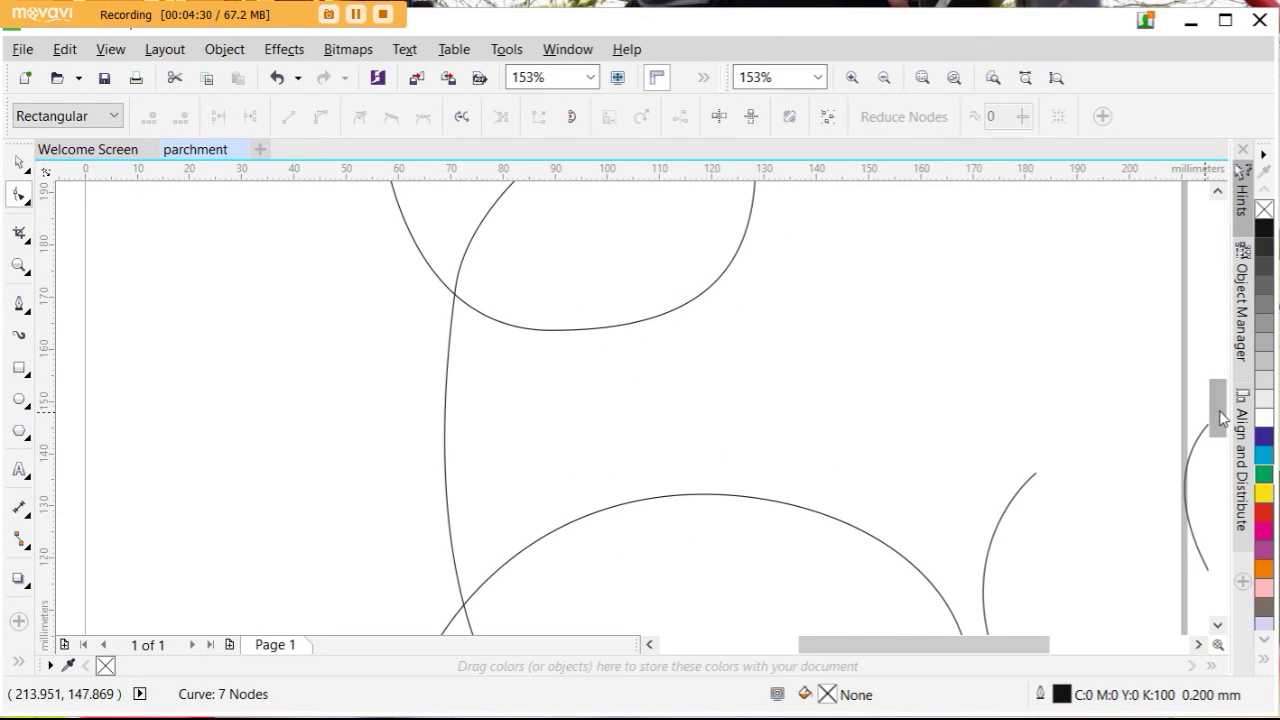
mouse_move(1219, 409)
left_mouse_down()
mouse_move(1219, 323)
mouse_move(1232, 397)
left_mouse_up()
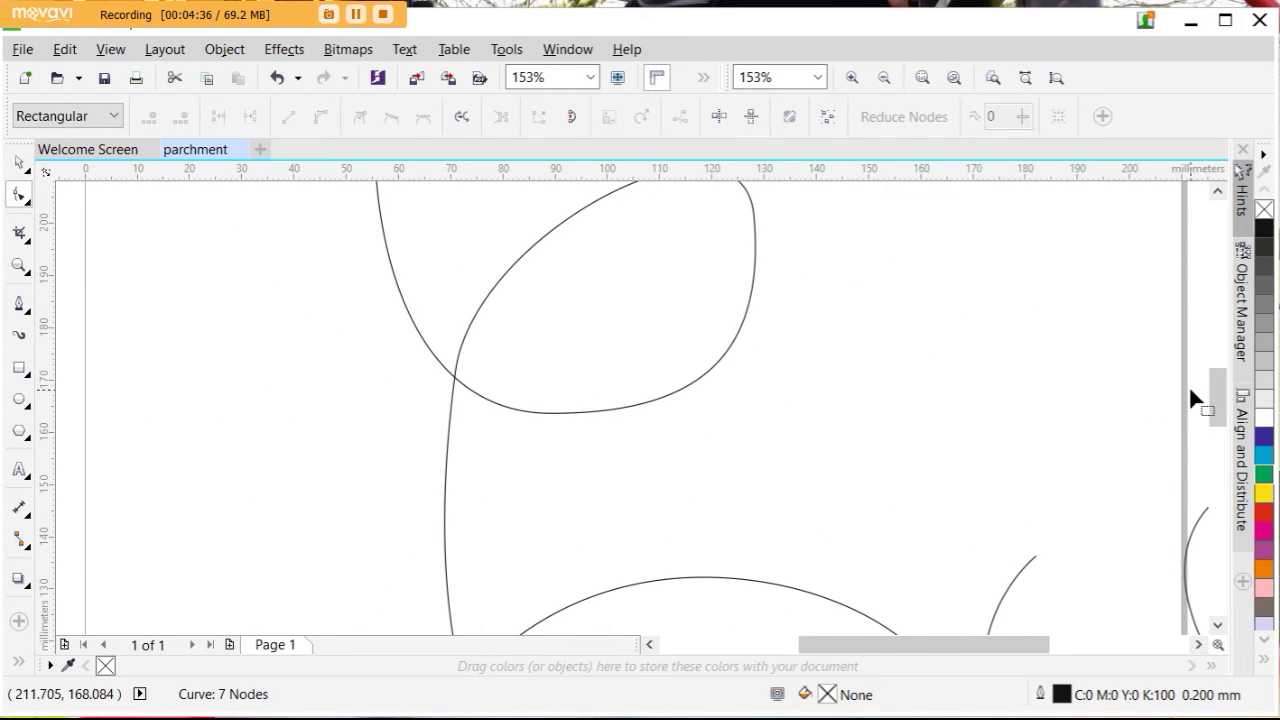
left_click(1056, 78)
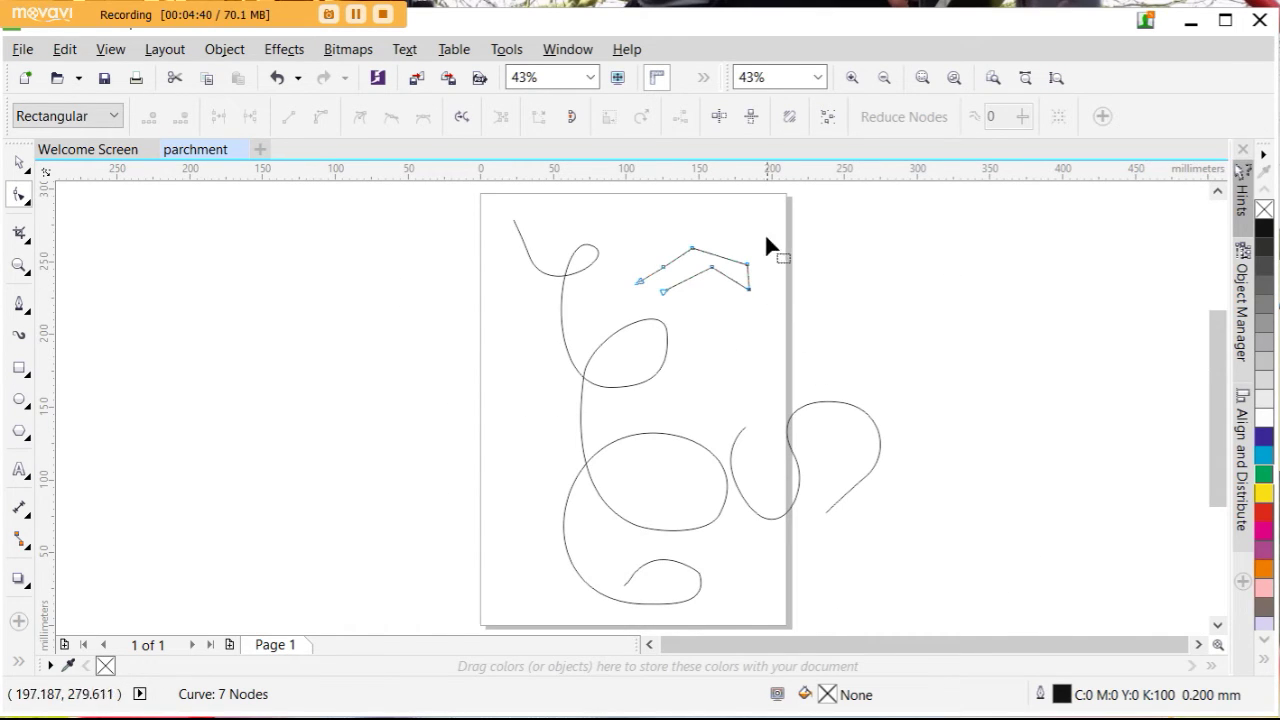
Step: Convert the segment from the upper peak to the upper-right corner to a curve, lower the peak slightly, and bend the segment into a shallow S
left_click(922, 78)
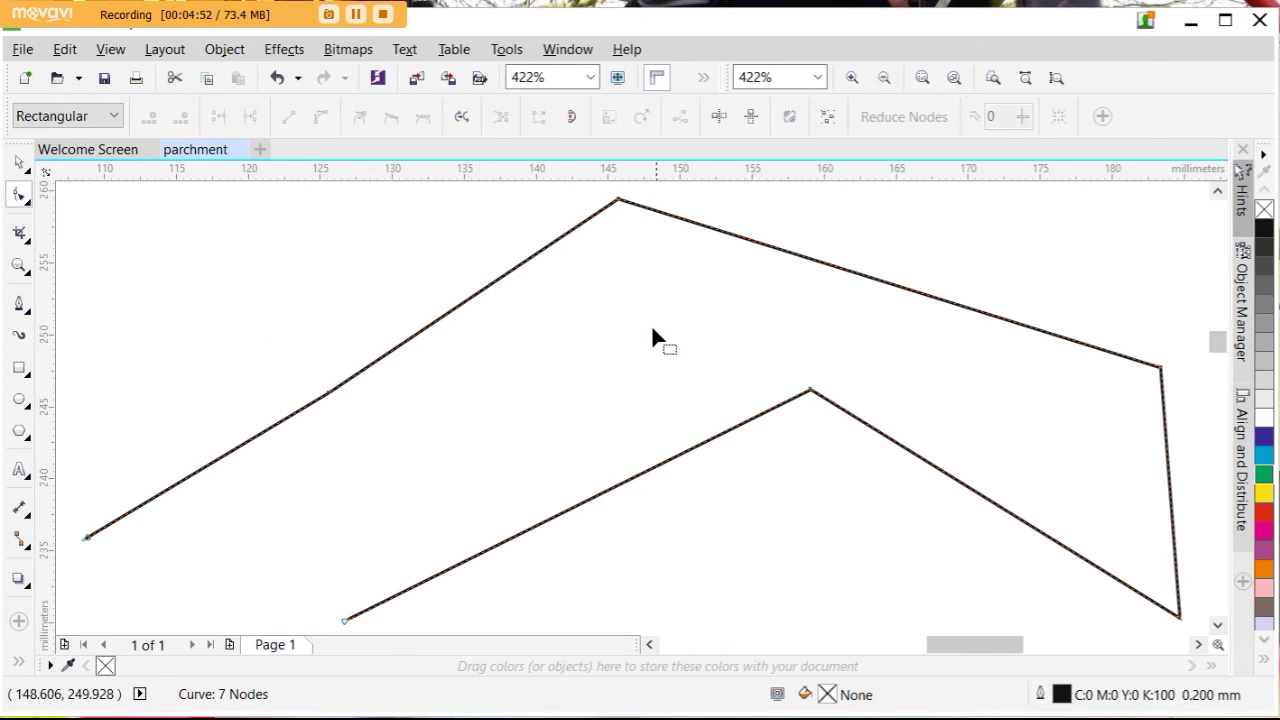
left_click(619, 200)
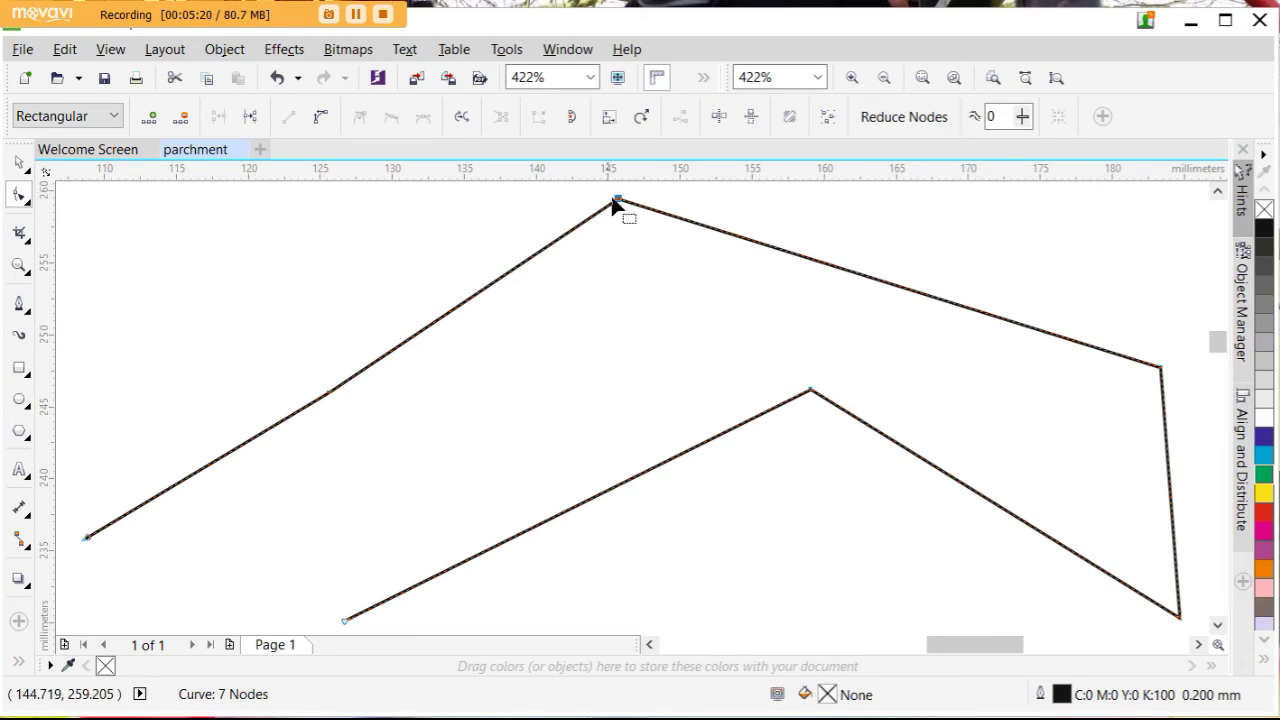
left_click(321, 117)
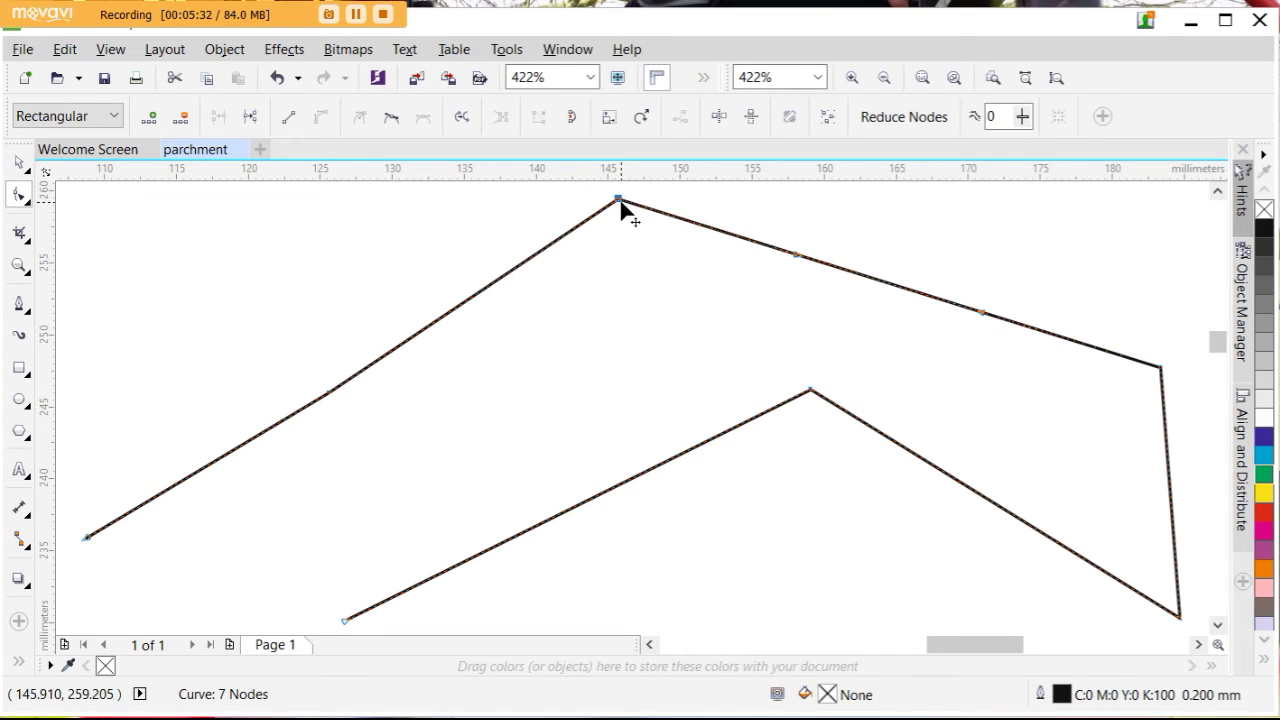
mouse_move(618, 200)
left_mouse_down()
mouse_move(619, 220)
mouse_move(612, 205)
mouse_move(631, 212)
mouse_move(619, 215)
left_mouse_up()
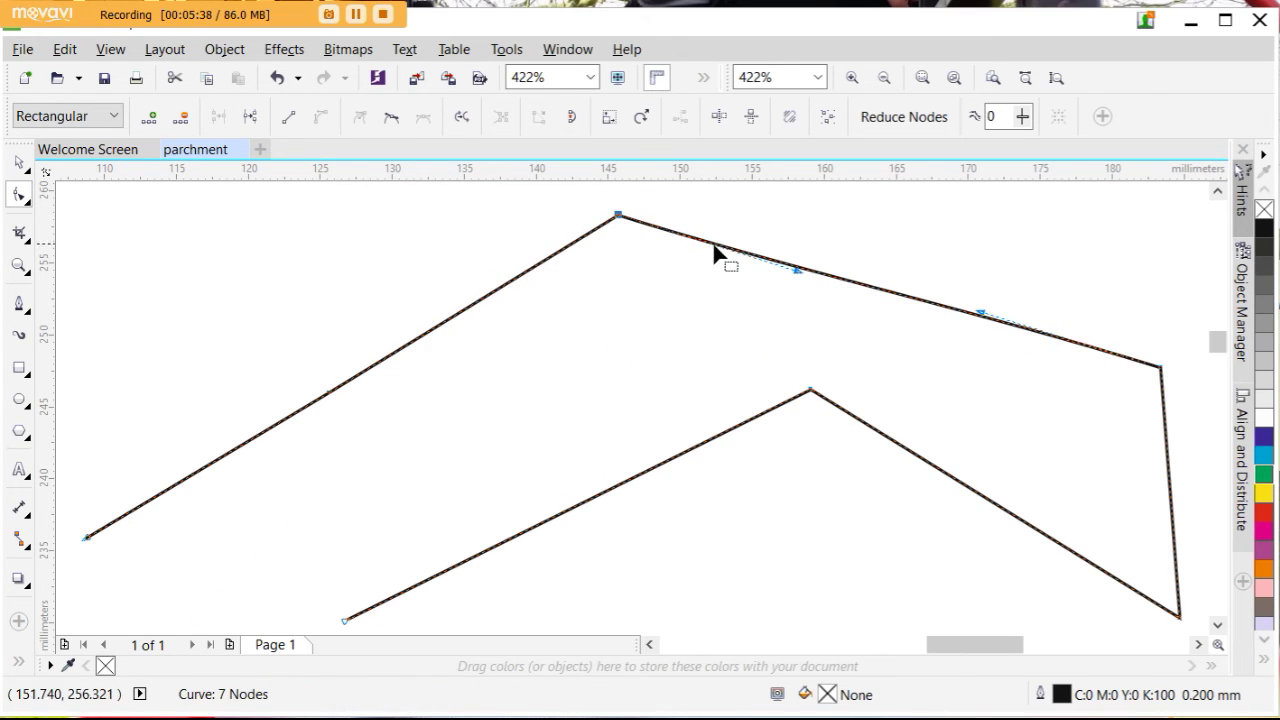
left_click_drag(799, 271, 648, 320)
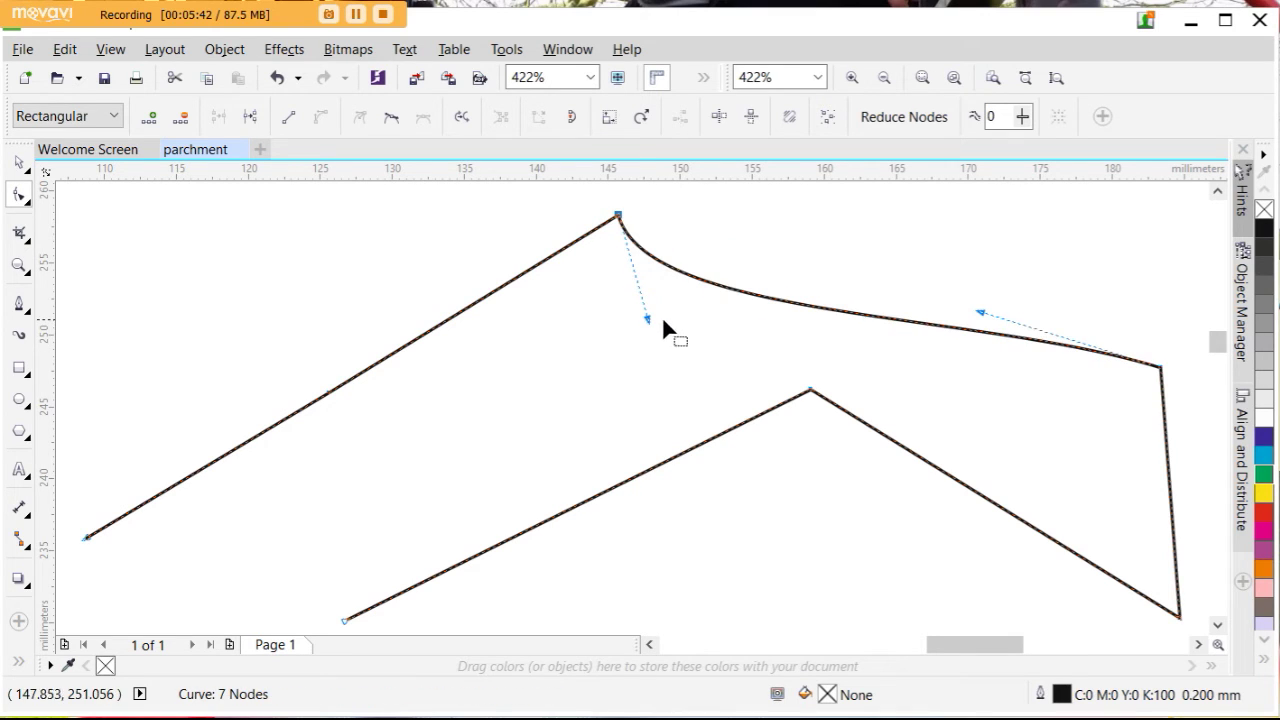
left_click_drag(981, 313, 1019, 210)
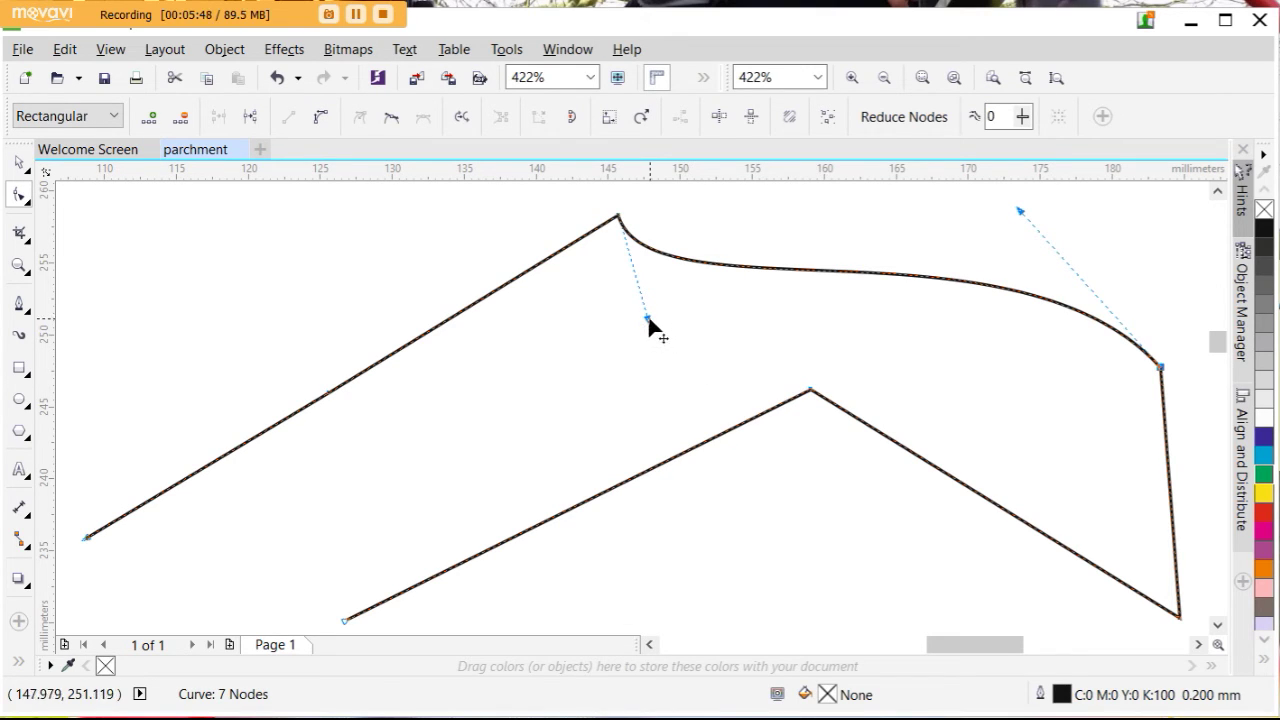
left_click_drag(648, 318, 730, 452)
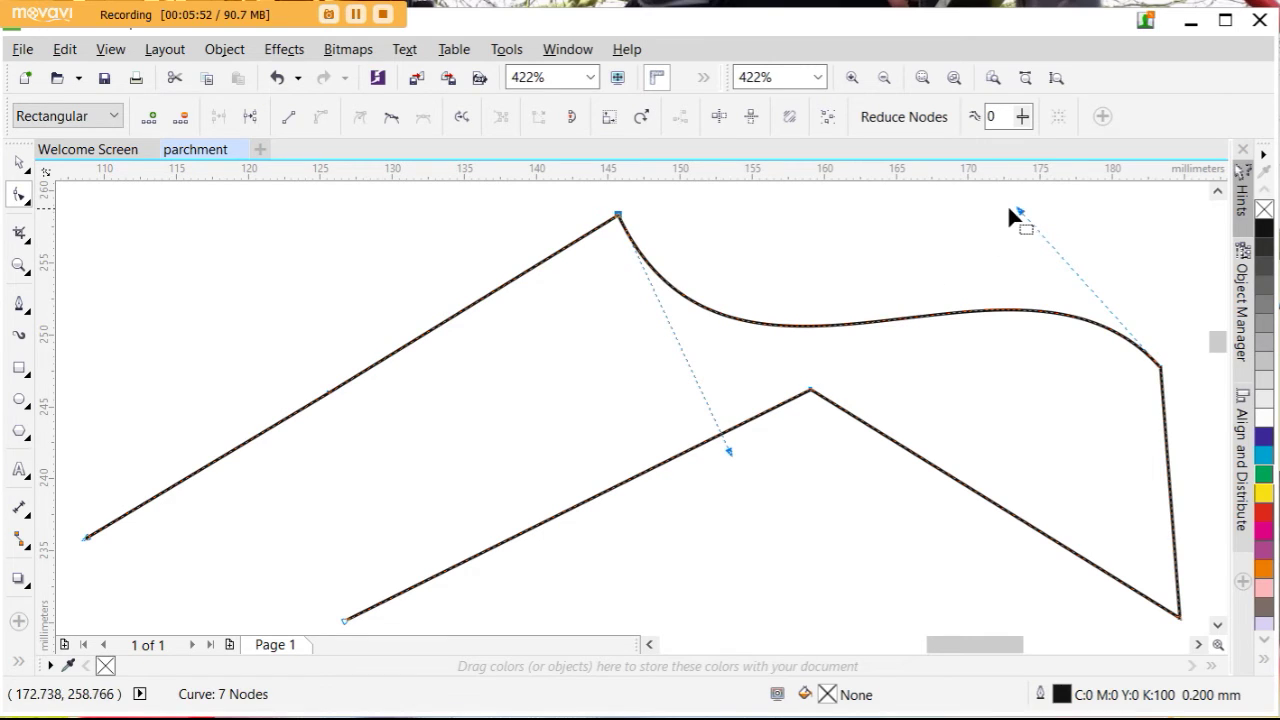
left_click_drag(1020, 212, 1025, 267)
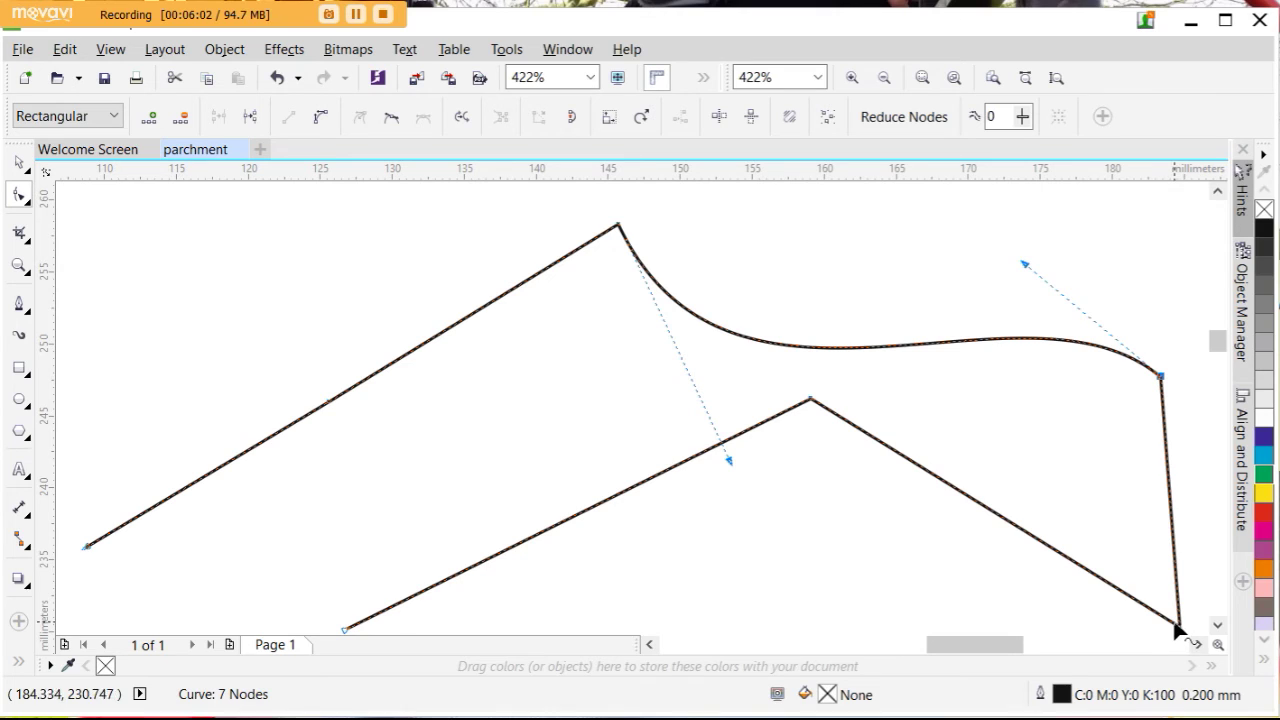
Step: Convert the segment between the lower peak and the lower-right corner to a curve and bend it into an S with both handles
left_click_drag(1183, 632, 1183, 633)
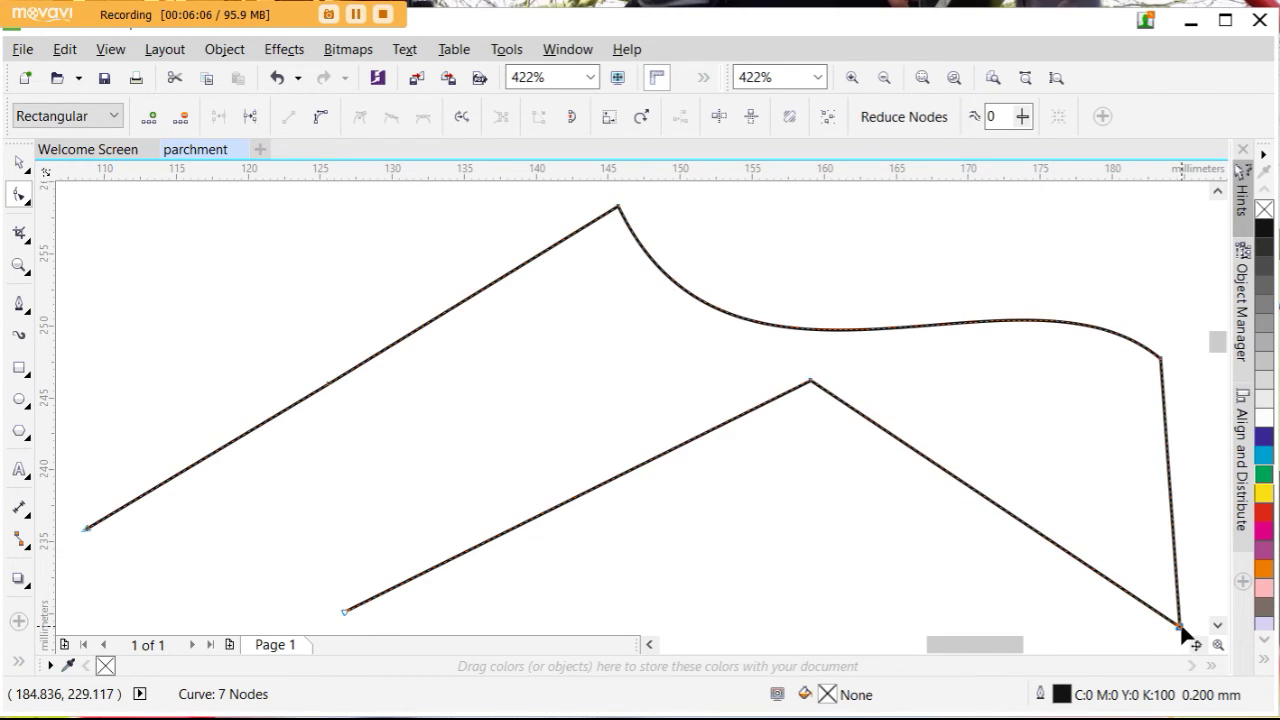
left_click(320, 118)
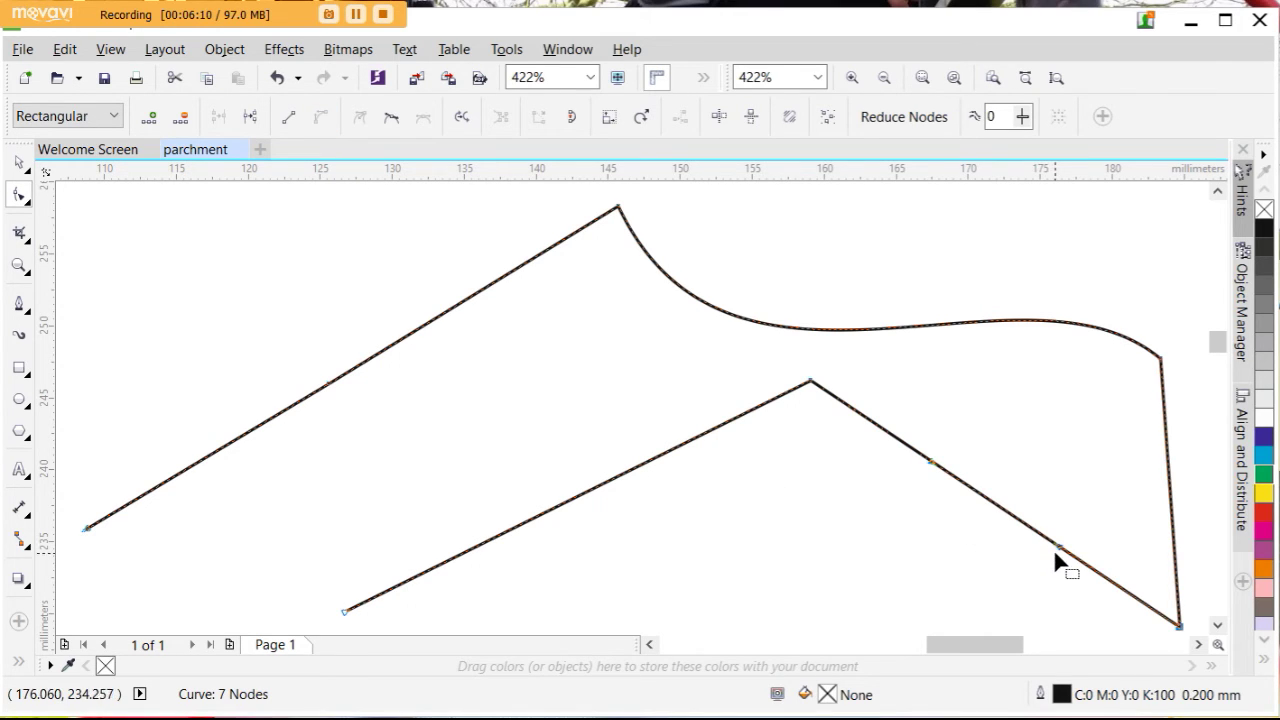
left_click_drag(1059, 549, 936, 520)
left_click_drag(929, 454, 1009, 352)
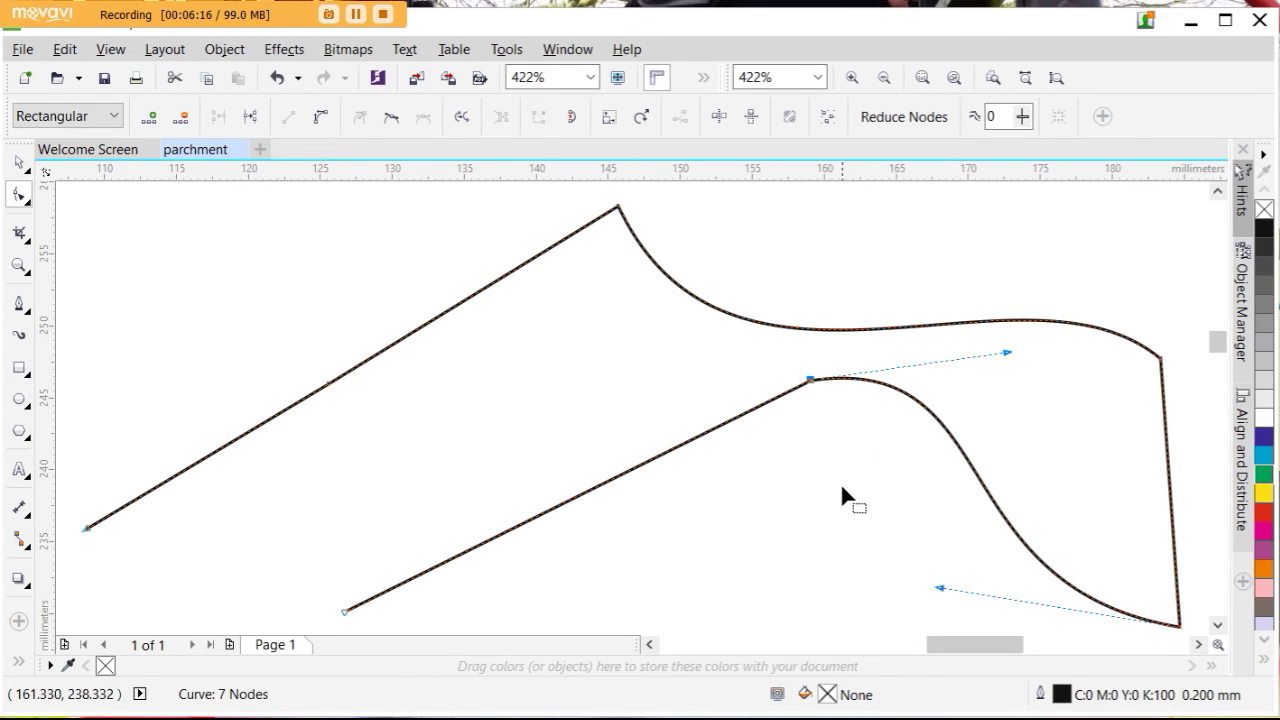
Step: Move the lower peak node down about 3 mm and shift the upper peak and upper-right corner nodes left by about 4 mm
left_click_drag(810, 383, 801, 422)
left_click_drag(618, 208, 553, 221)
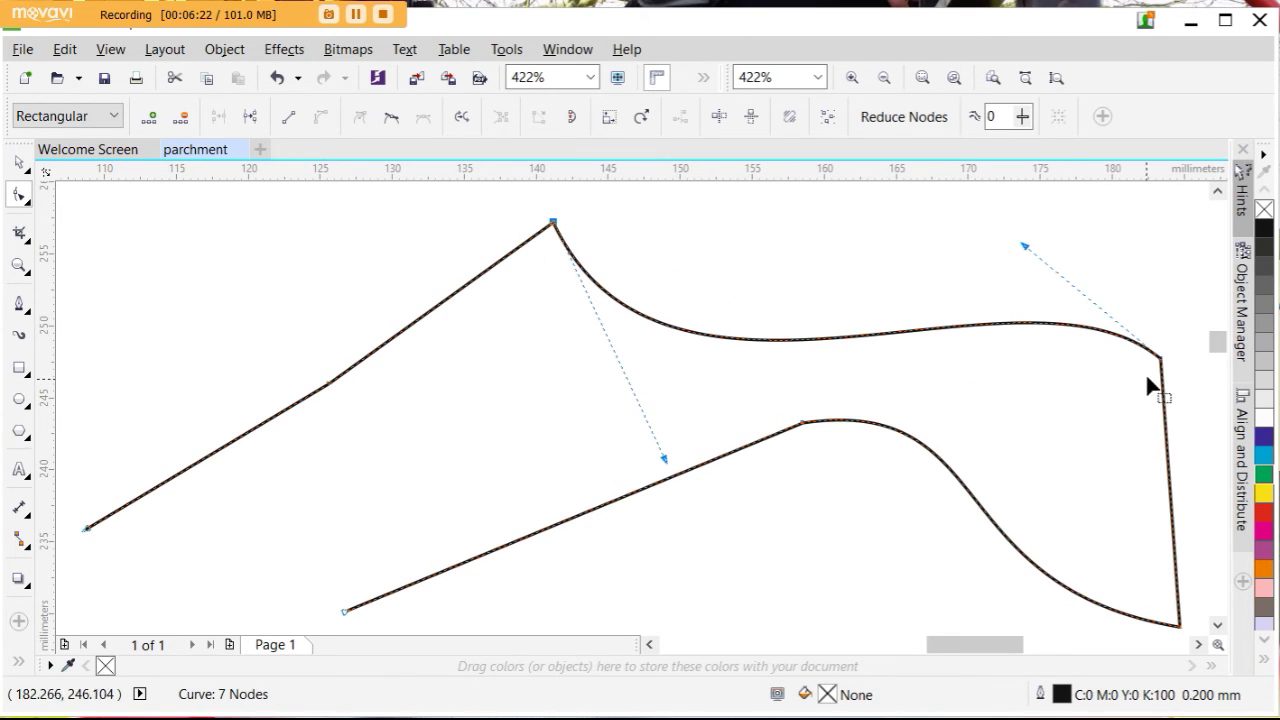
left_click_drag(1161, 362, 1111, 348)
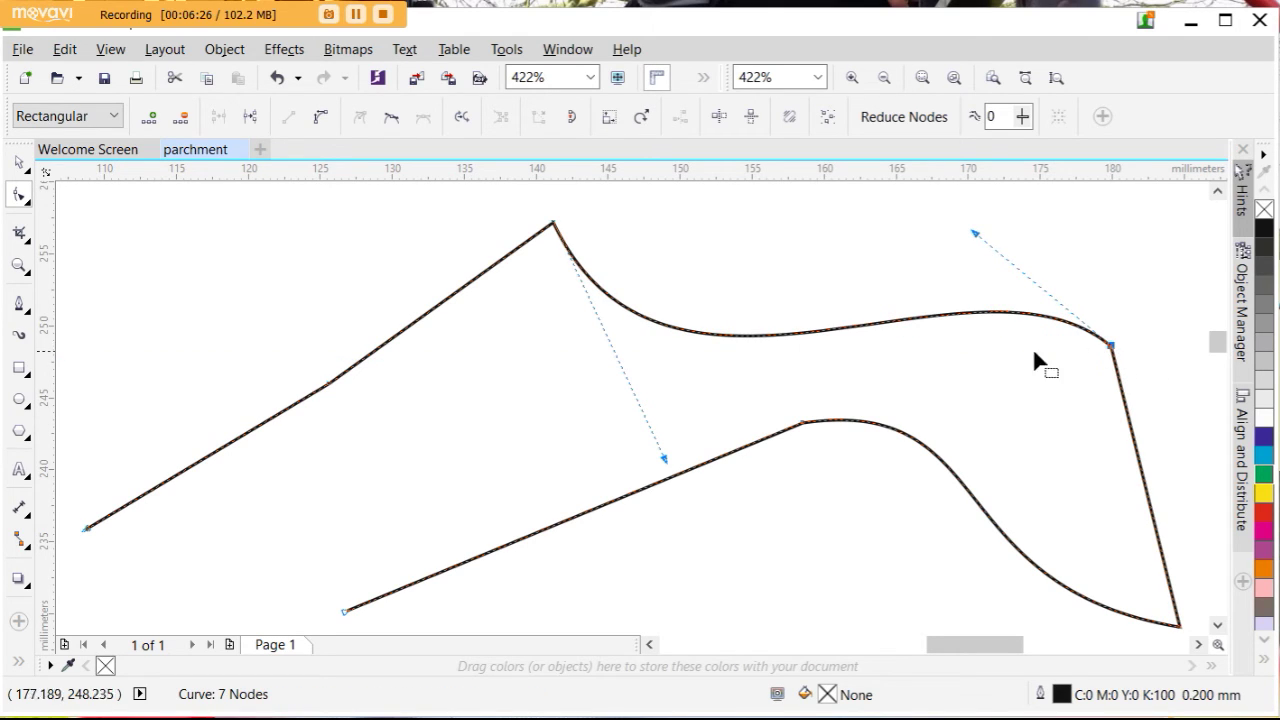
Step: Convert the shape's straight right edge to a curve, bulging it outward near the upper corner and inward lower down
left_click(320, 116)
left_click_drag(1134, 443, 1195, 510)
left_click(1182, 627)
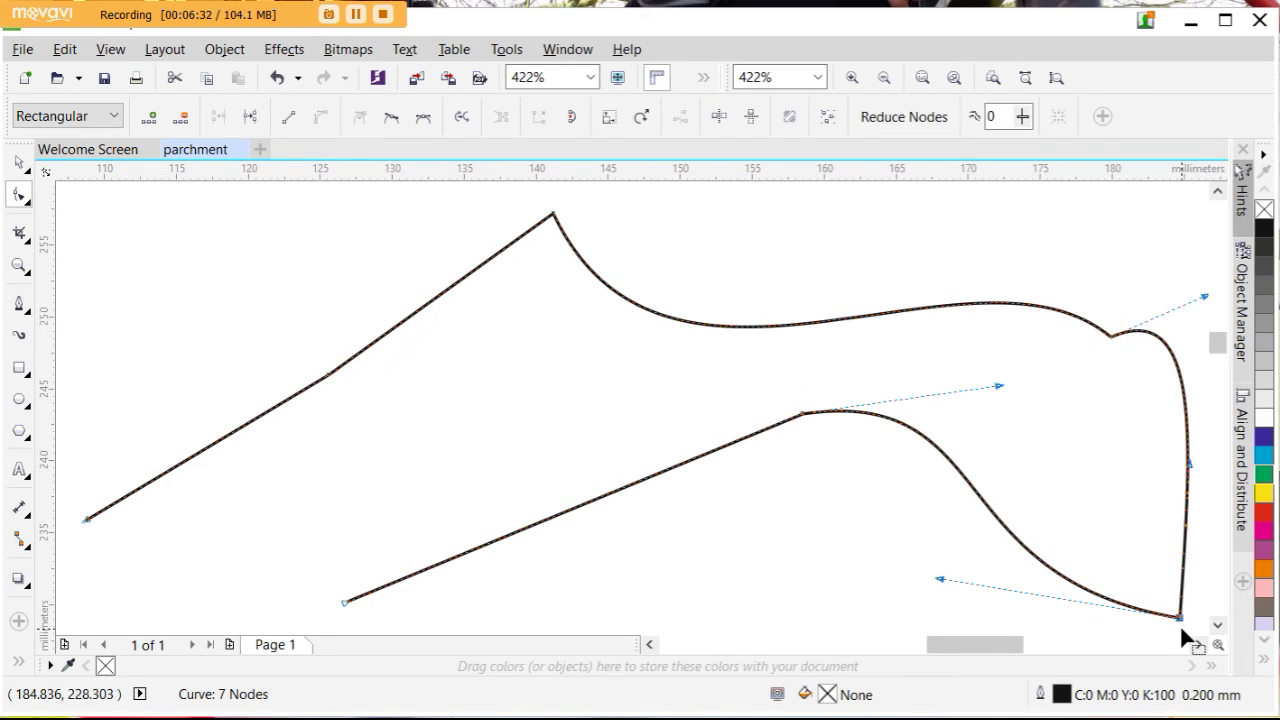
left_click_drag(1187, 465, 1078, 447)
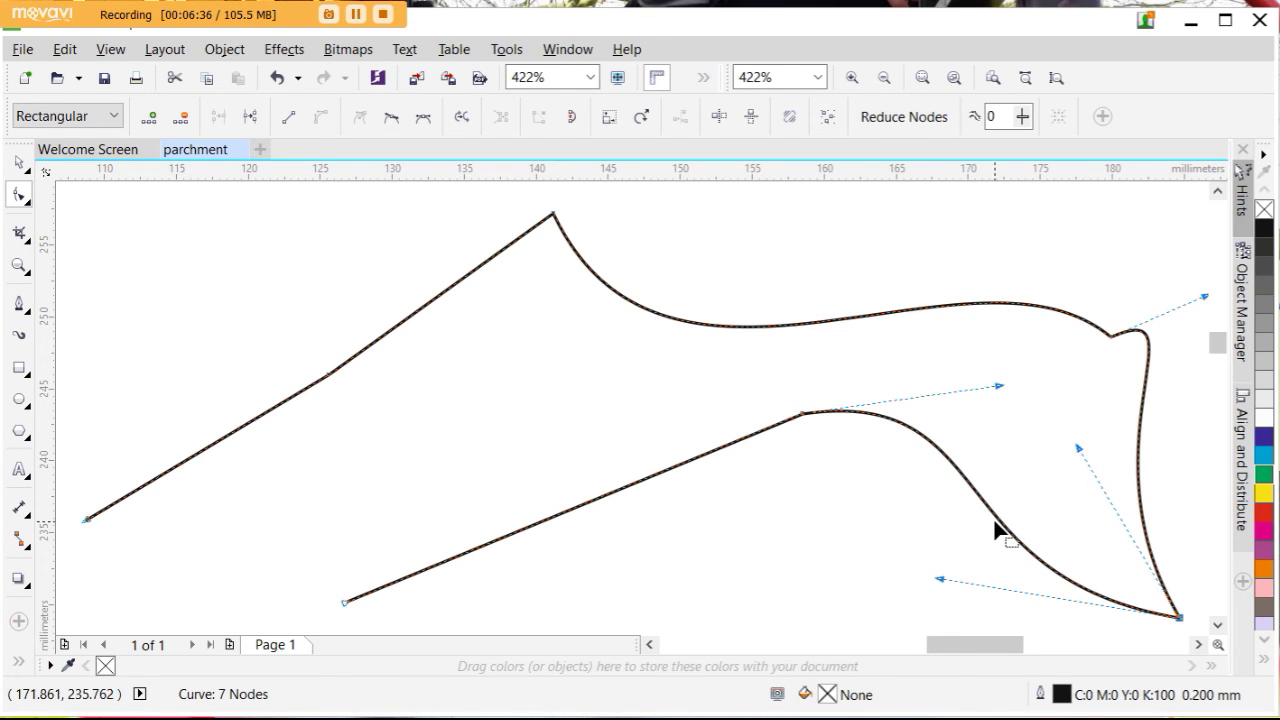
Step: Lengthen the upper curve's handle at the right corner and pull both open end nodes inward so they lie near each other
left_click(1111, 339)
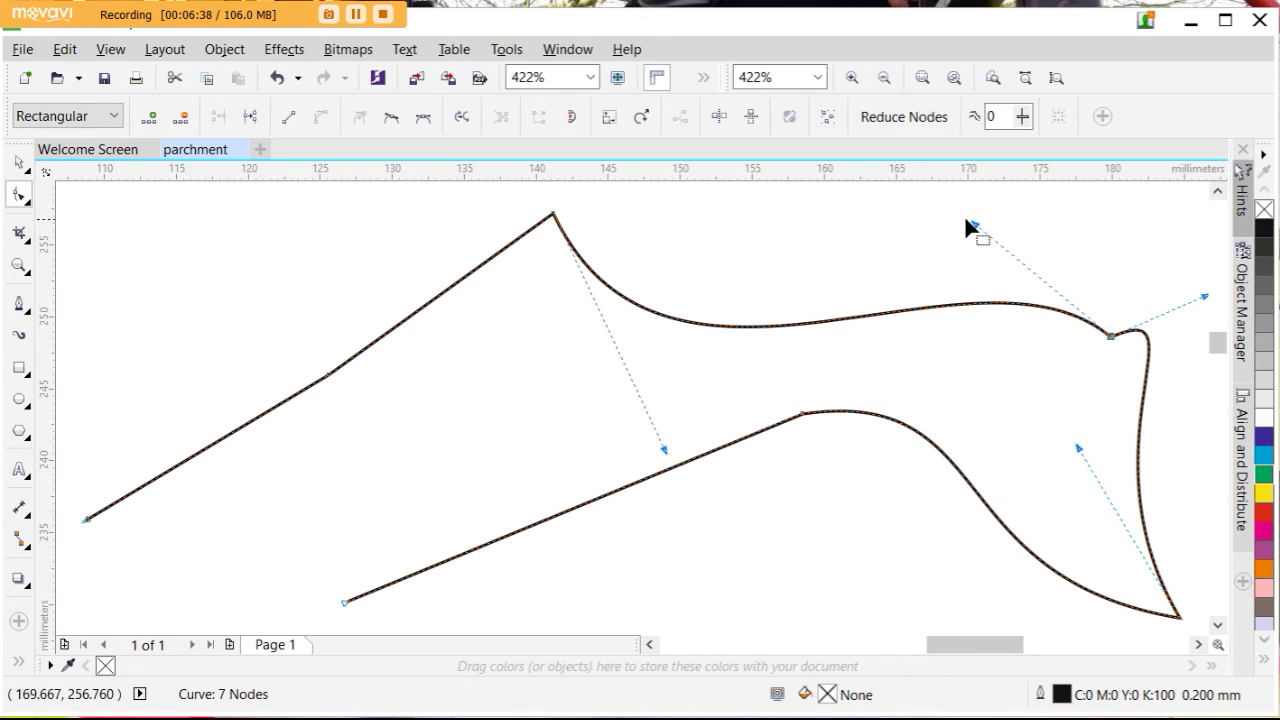
left_click_drag(977, 227, 793, 235)
left_click_drag(341, 600, 584, 440)
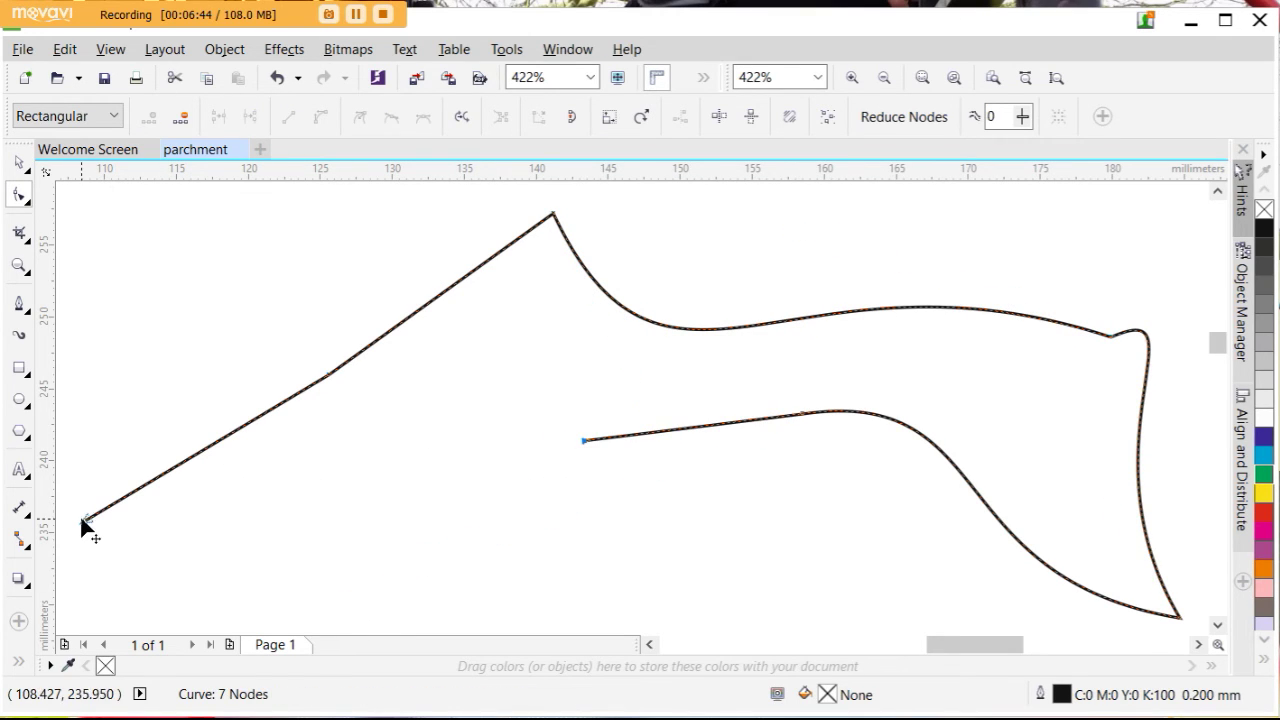
left_click_drag(83, 519, 500, 388)
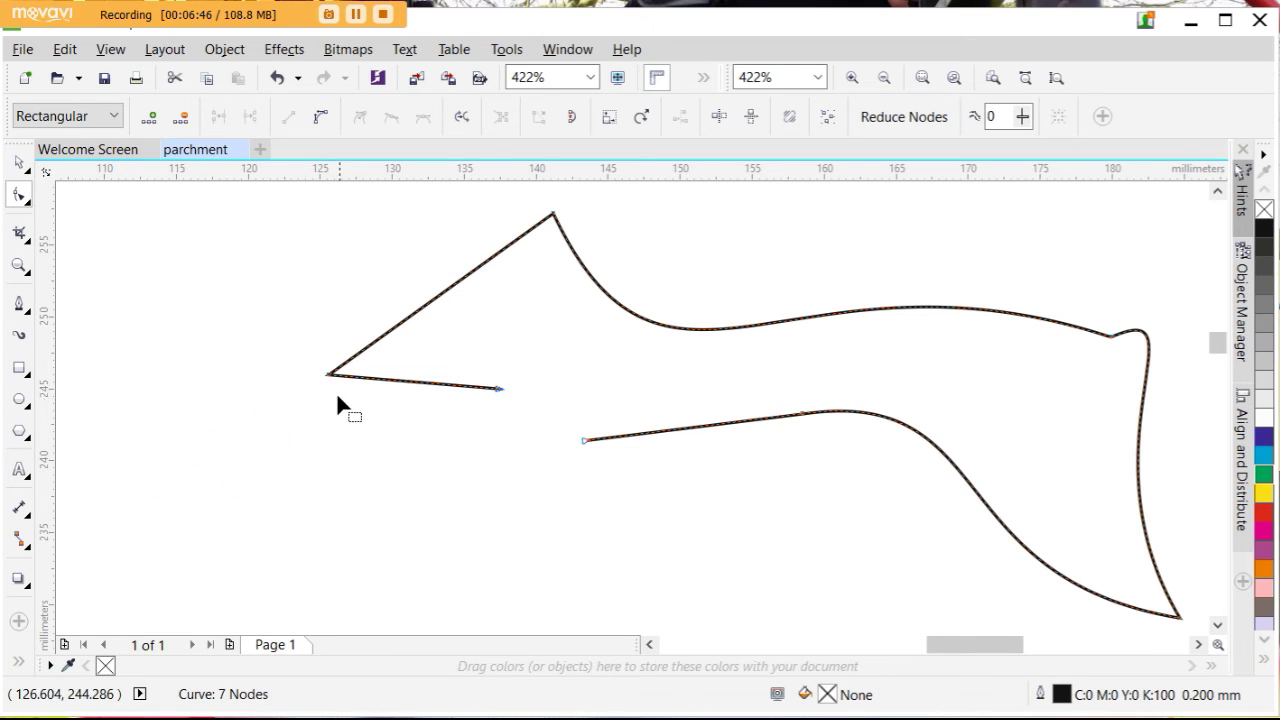
Step: Add a node on the upper curve at about X 161 mm and bend the curve into a deeper dip and rise around it
left_click(844, 312)
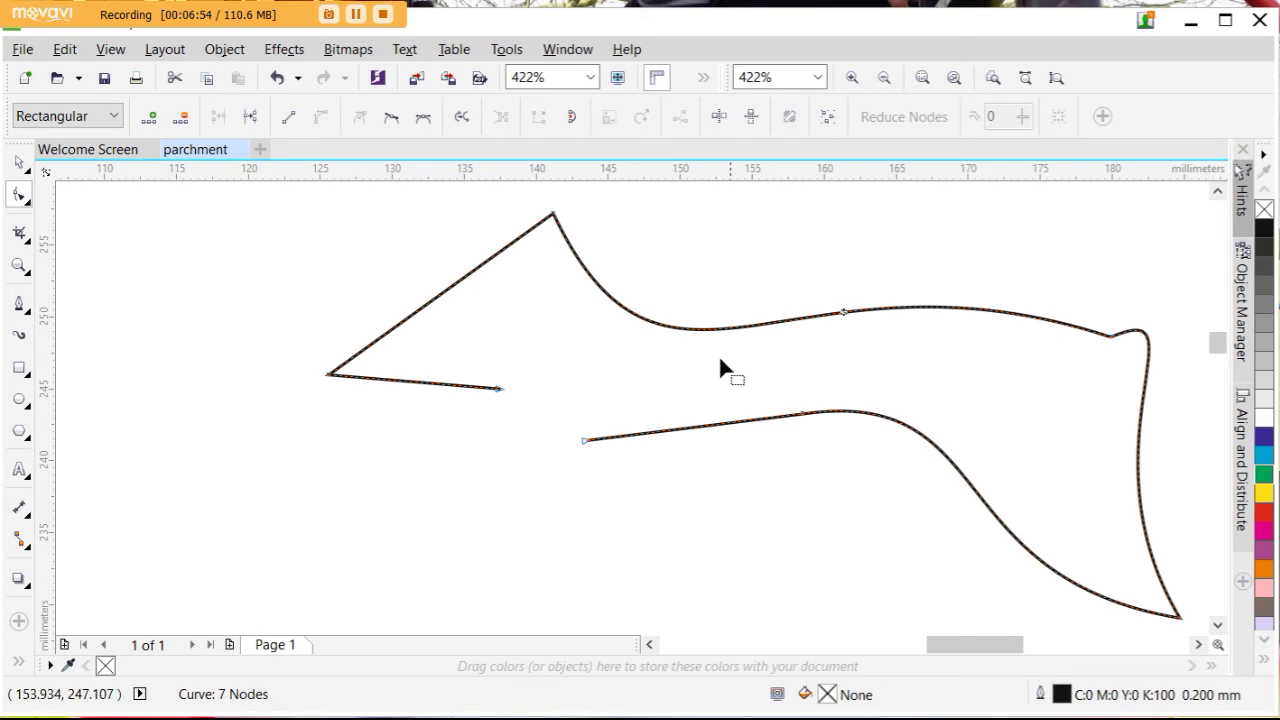
left_click(150, 120)
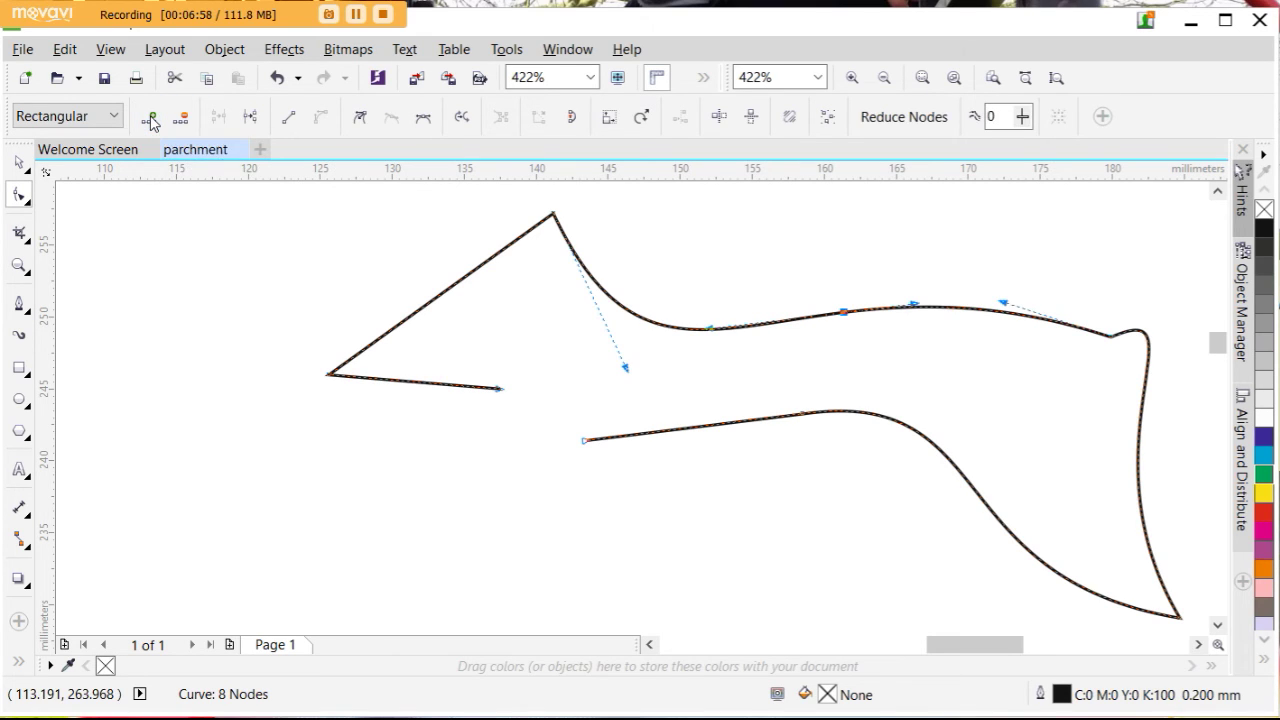
mouse_move(845, 313)
left_mouse_down()
mouse_move(846, 282)
mouse_move(845, 322)
left_mouse_up()
left_click_drag(712, 338, 771, 369)
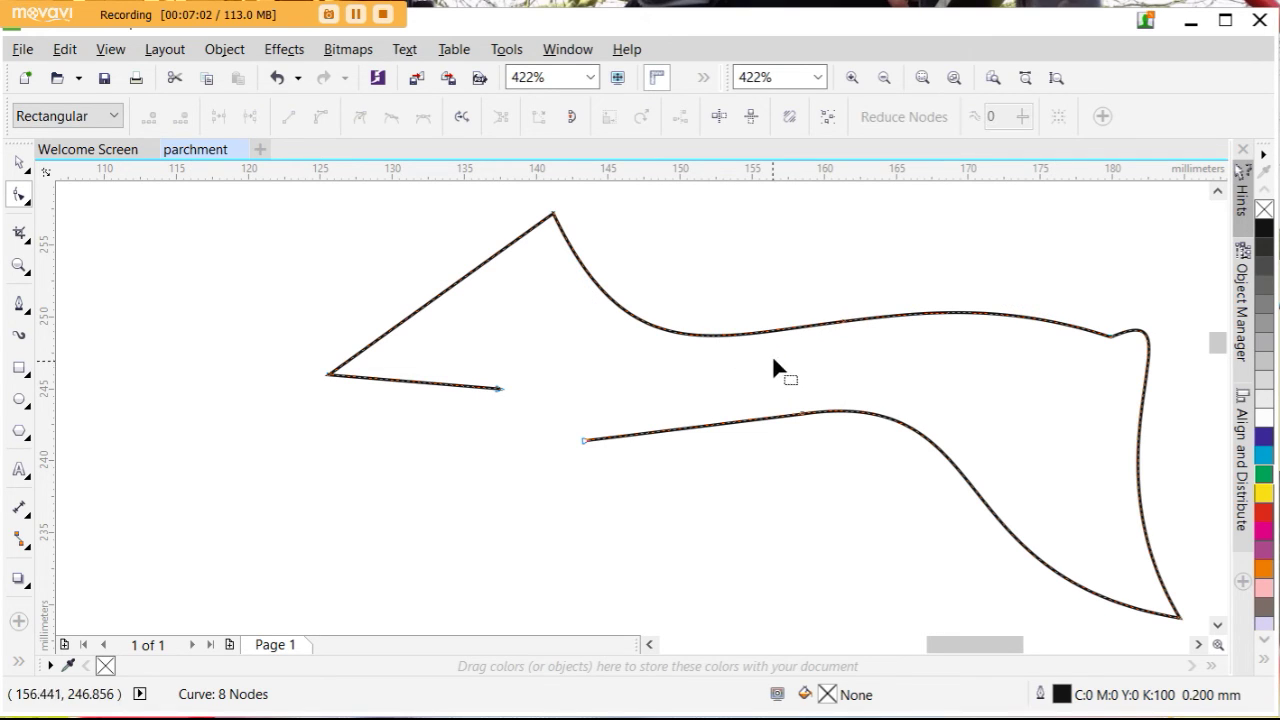
left_click(845, 323)
left_click_drag(708, 338, 780, 373)
Step: Add one node on the lower straight segment and one on the lower curve, and raise a small bump beside the latter with its handle
double_click(727, 423)
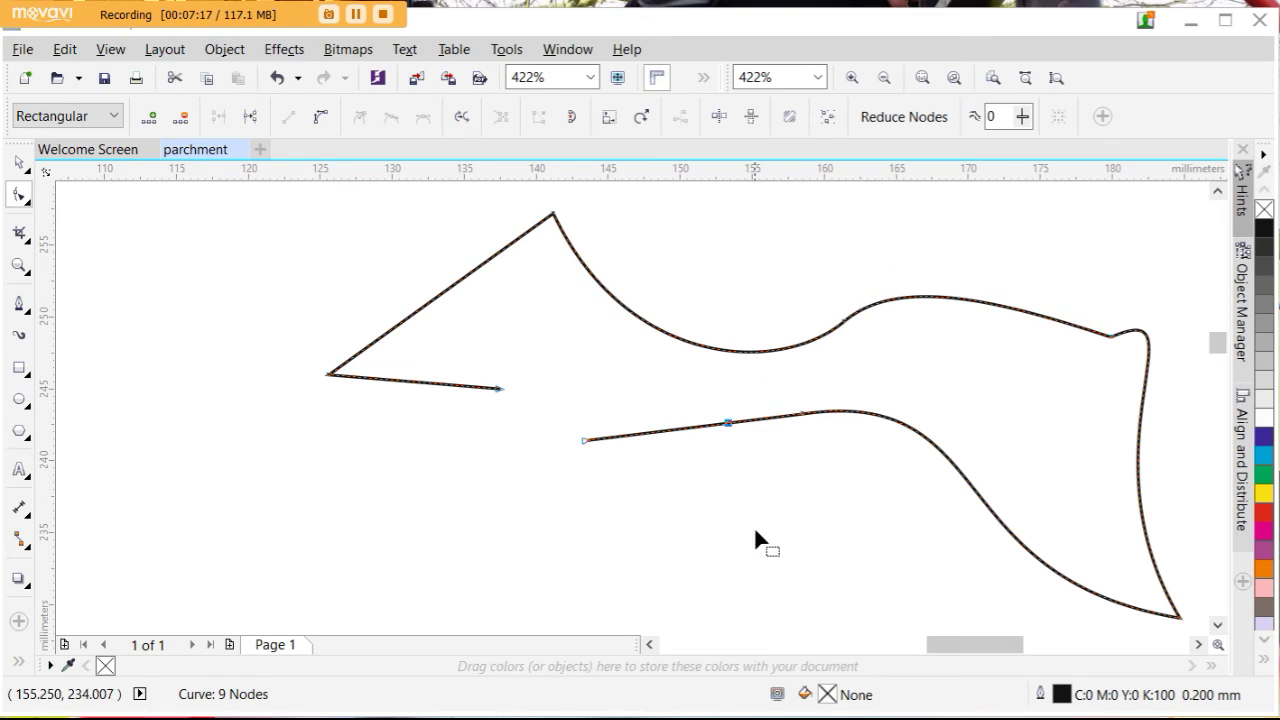
double_click(877, 413)
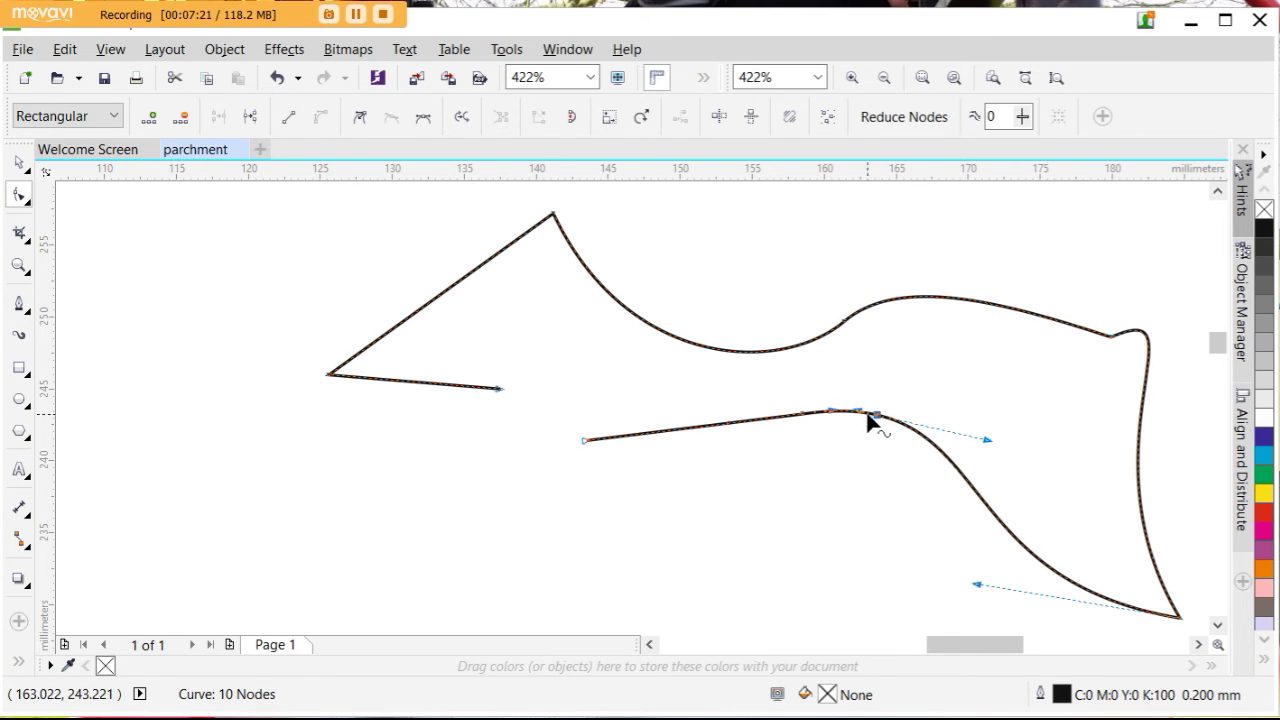
left_click_drag(850, 414, 825, 400)
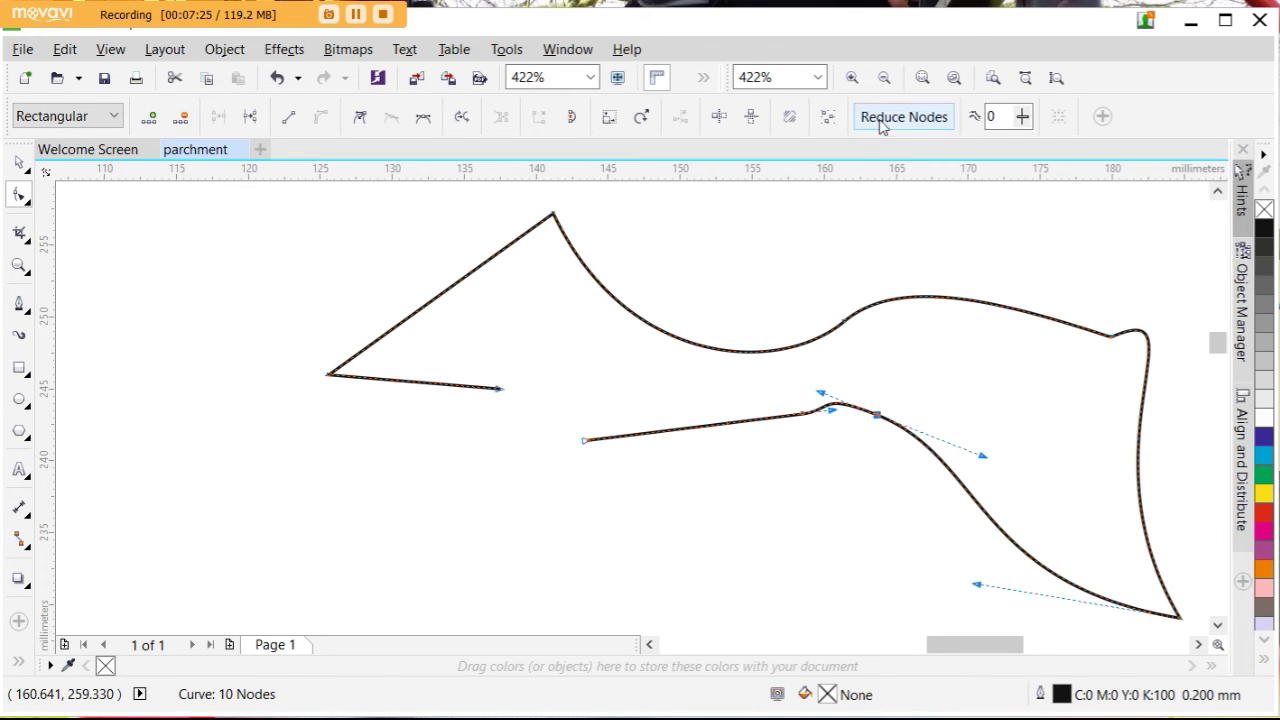
Step: Select the edited curve with the Pick tool and move it up, centring it at about X 160 mm, Y 263 mm
left_click(884, 79)
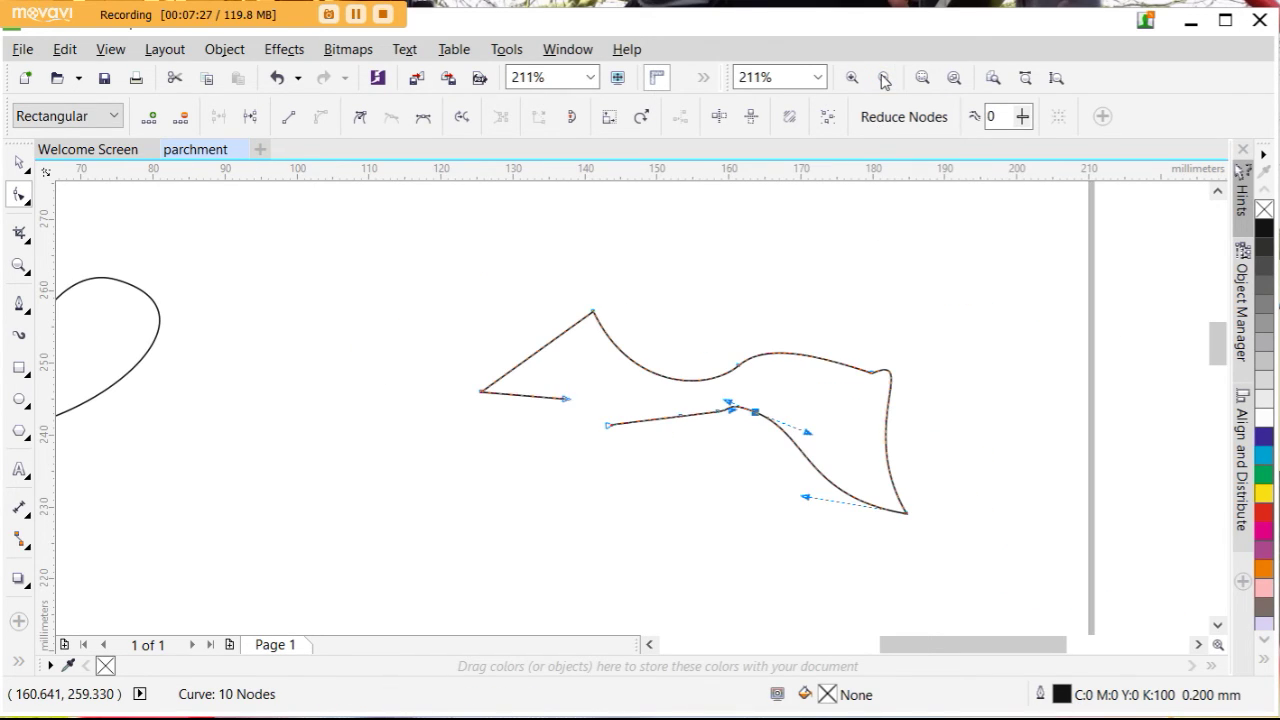
left_click(884, 79)
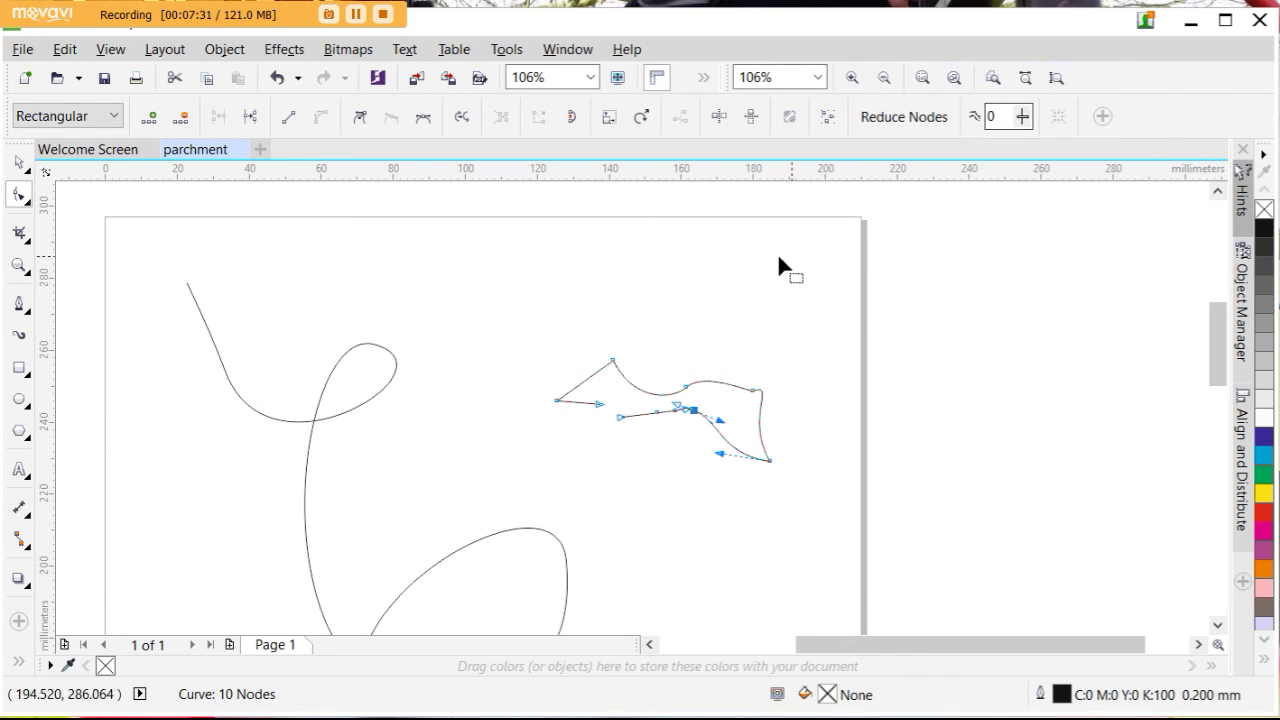
left_click(19, 166)
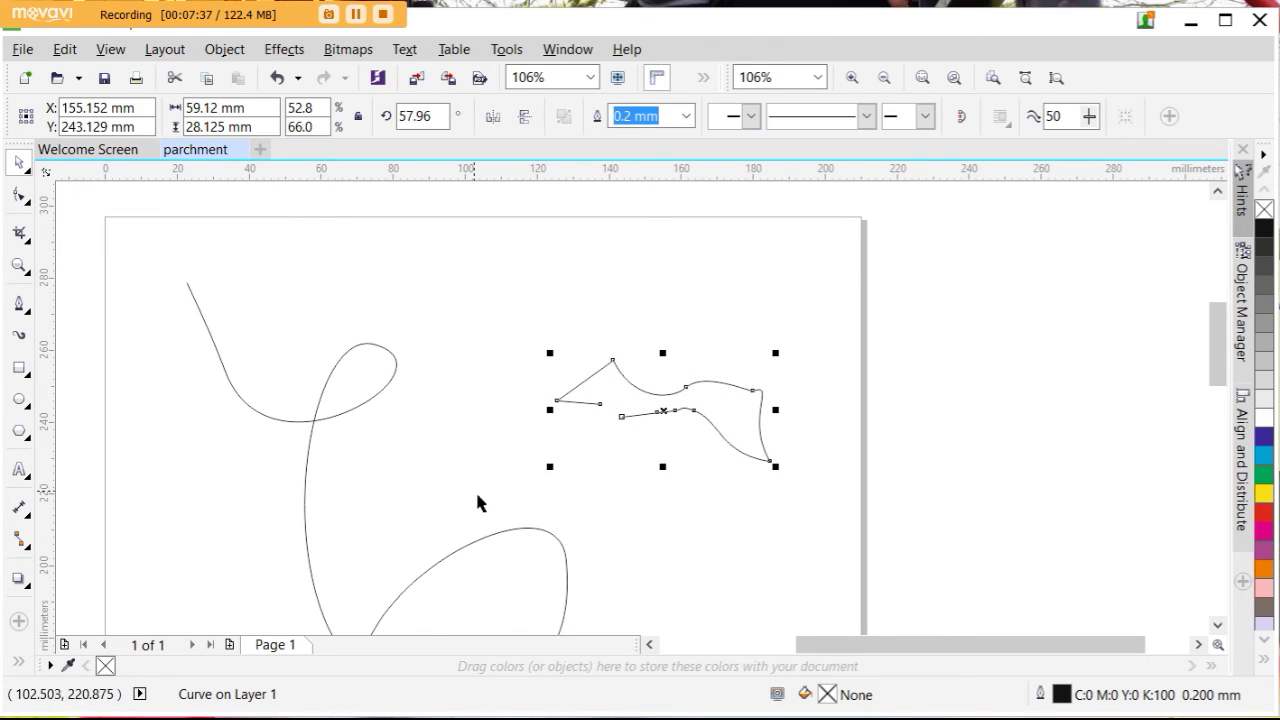
left_click_drag(659, 416, 656, 374)
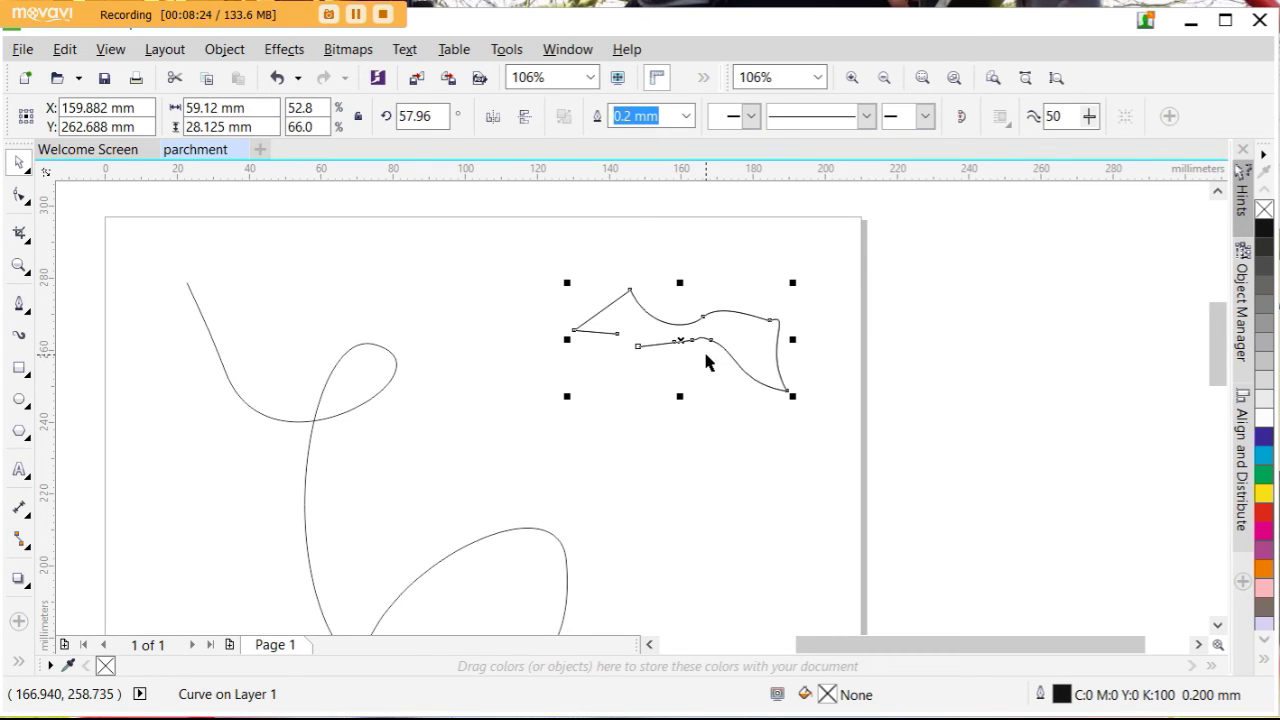
Step: Place two copies of the curve, centred at about X 161 mm, Y 240 mm and X 178 mm, Y 282 mm, and deselect
left_click(681, 344)
left_click_drag(681, 344, 686, 427)
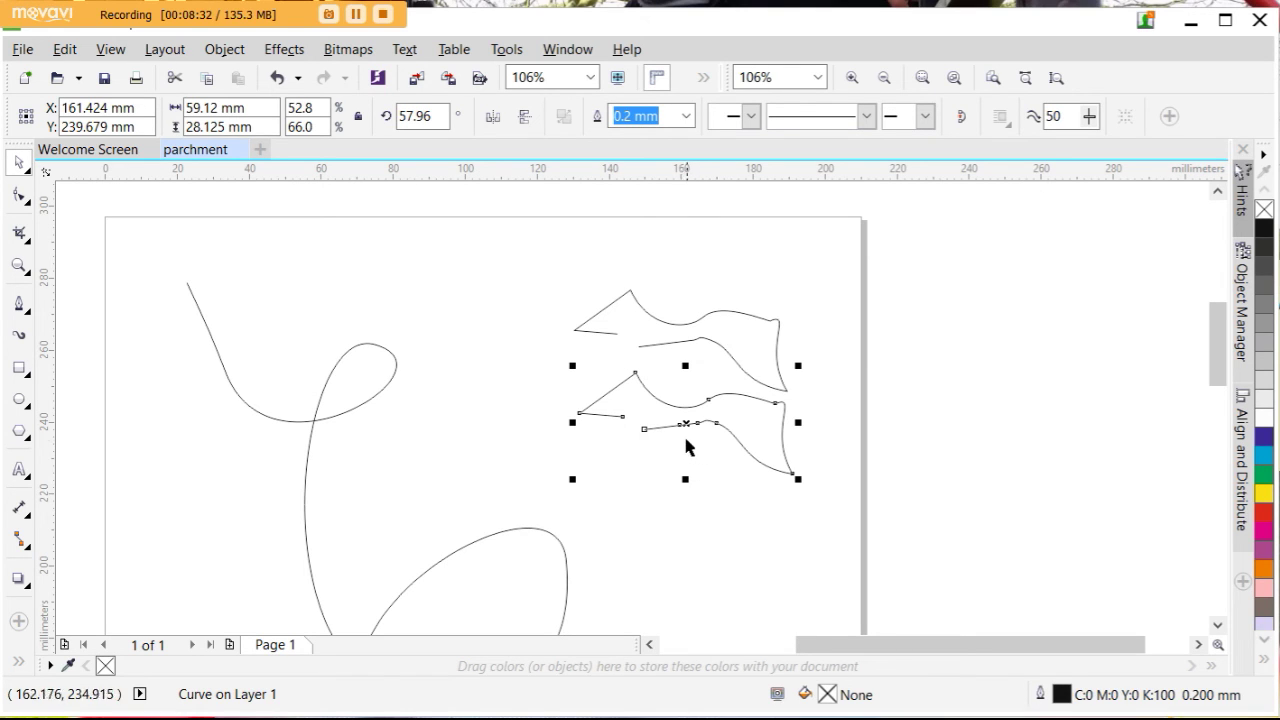
mouse_move(689, 422)
left_mouse_down()
mouse_move(702, 470)
mouse_move(760, 465)
mouse_move(849, 418)
mouse_move(717, 357)
mouse_move(772, 266)
mouse_move(770, 284)
mouse_move(750, 271)
left_mouse_up()
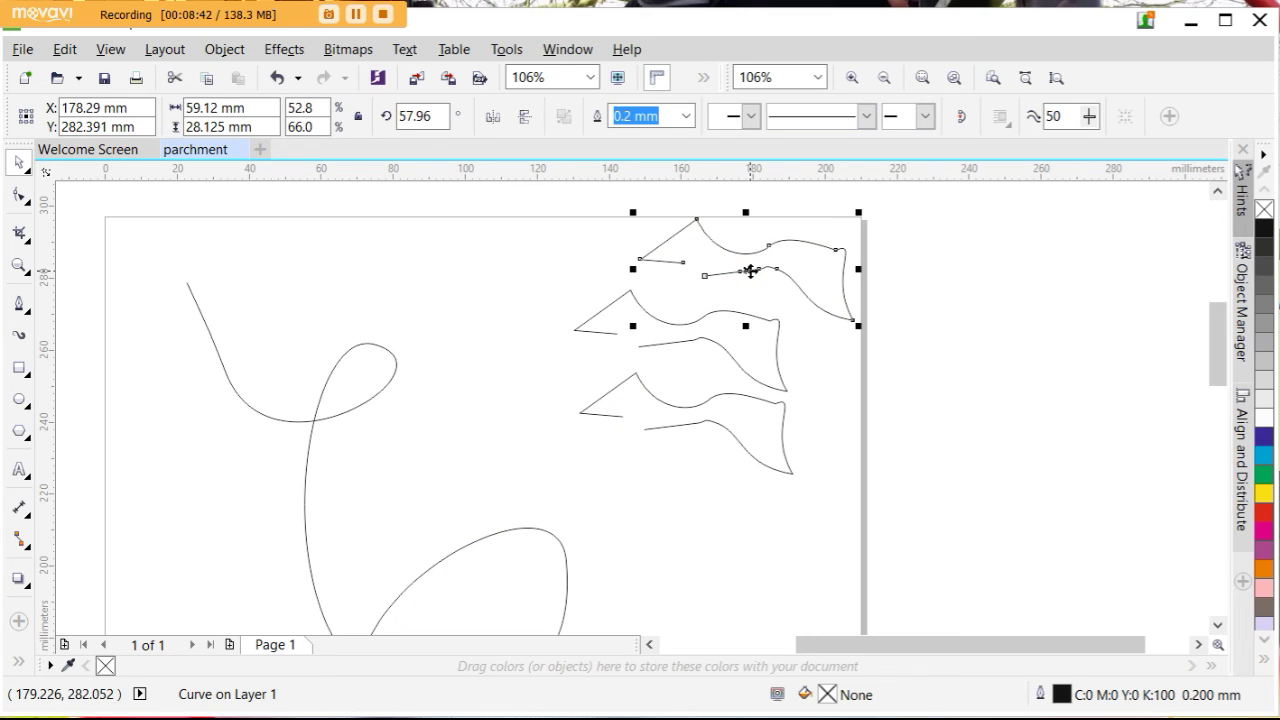
left_click(825, 380)
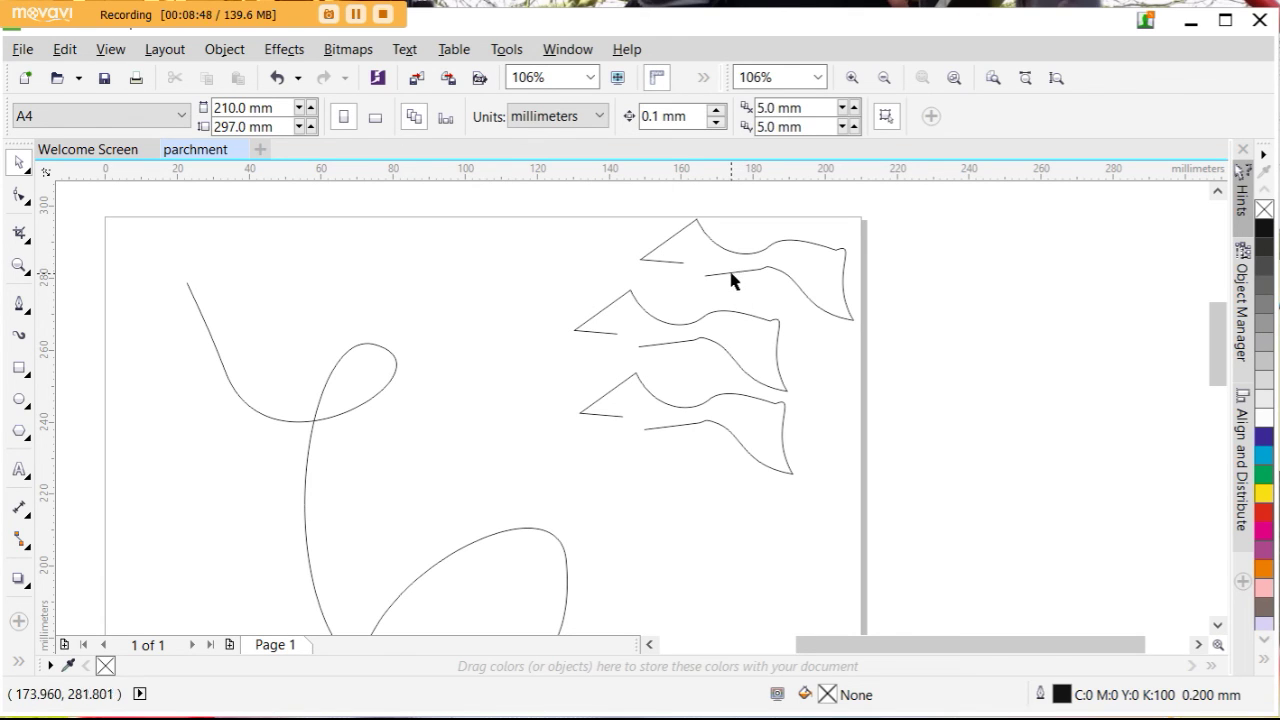
Step: Place three more copies of the curve, one beneath the existing column and two overlapping the page's right edge, and deselect
left_click_drag(737, 277, 700, 506)
right_click(799, 460)
left_click(674, 594)
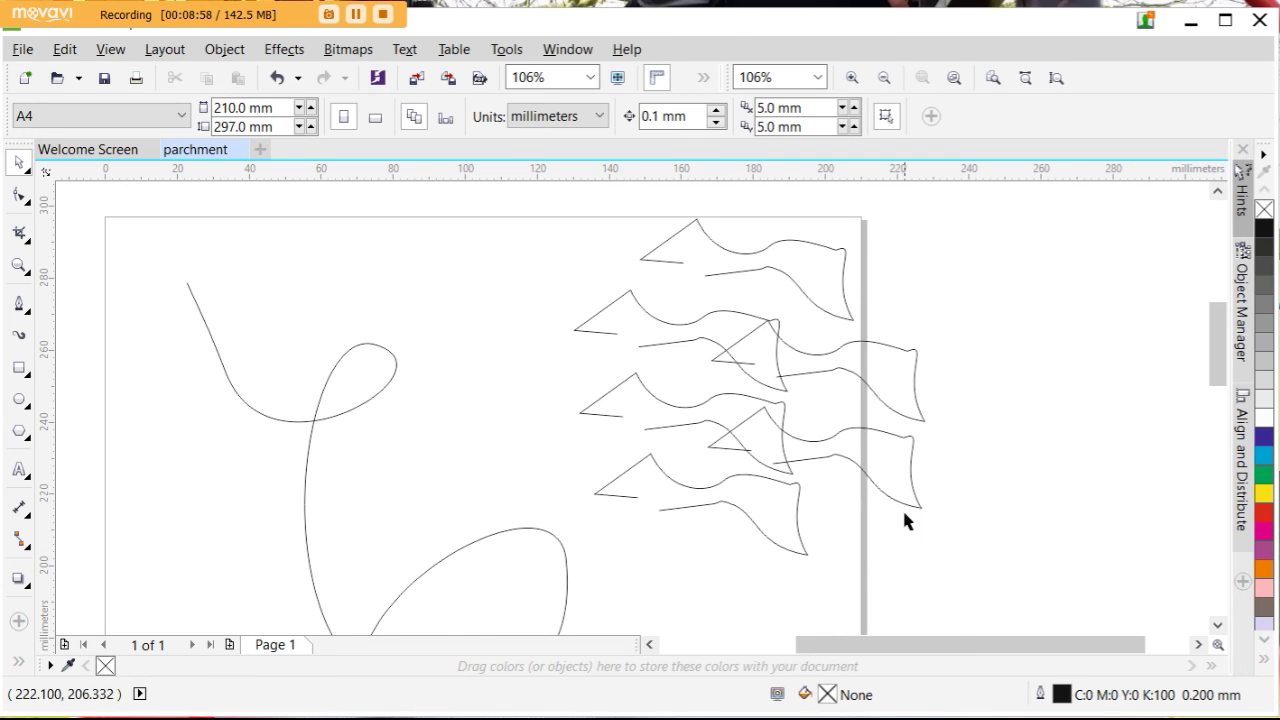
Step: Mirror the topmost copy horizontally and move it off the page's right side, centred at about X 257 mm, Y 254 mm
left_click(750, 272)
left_click_drag(749, 270, 643, 272)
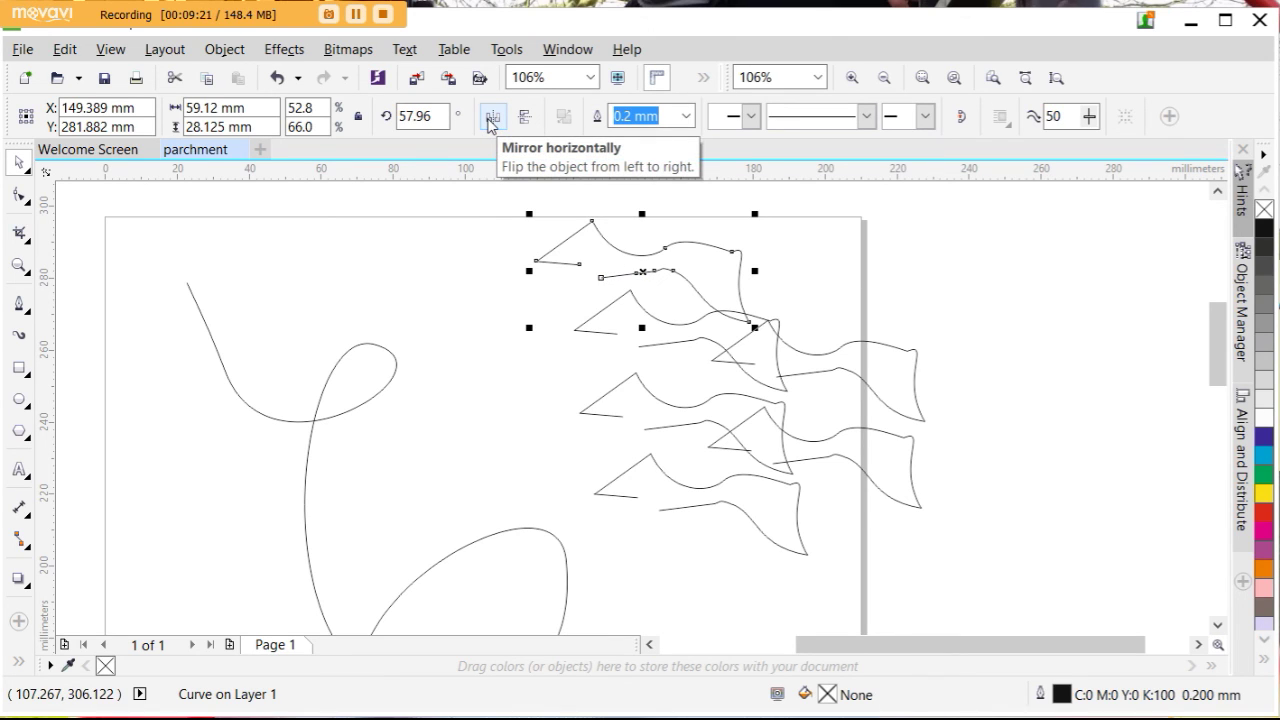
left_click(492, 117)
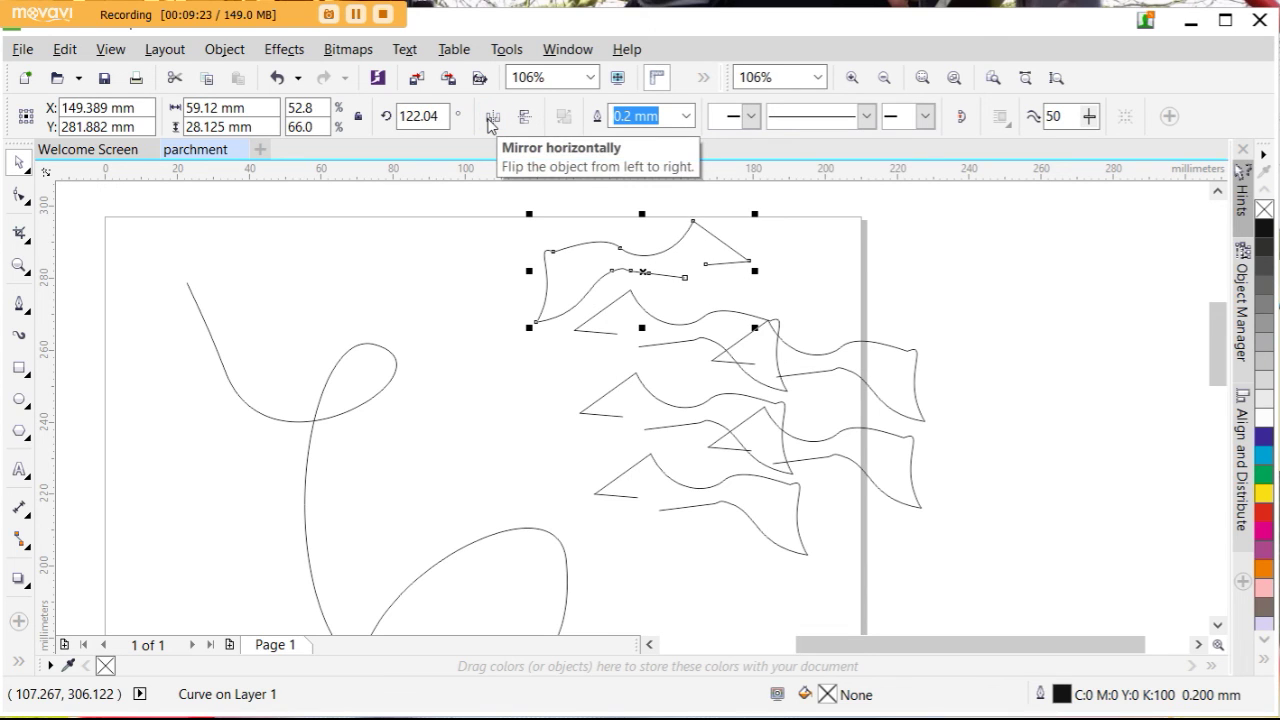
left_click_drag(647, 274, 1032, 372)
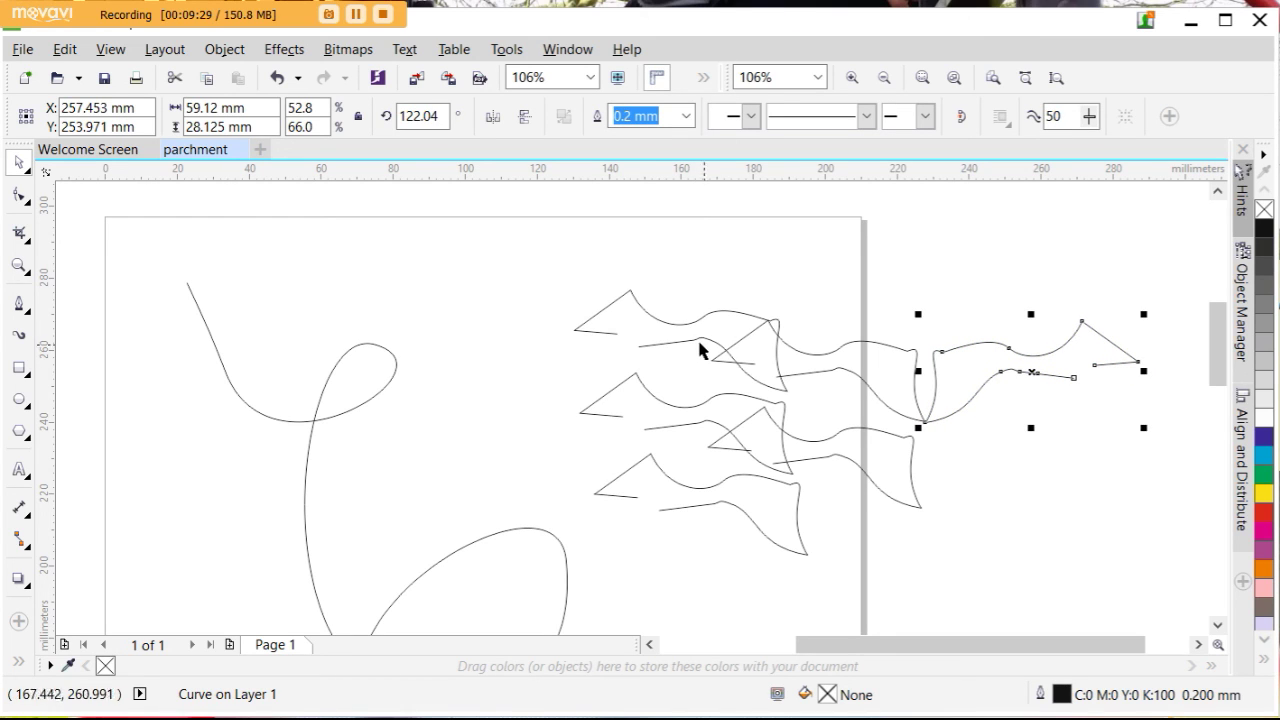
Step: Mirror the left column's topmost curve vertically and move it above the horizontally mirrored copy, centred at about X 245 mm, Y 274 mm
mouse_move(703, 343)
left_mouse_down()
mouse_move(699, 267)
mouse_move(677, 251)
left_mouse_up()
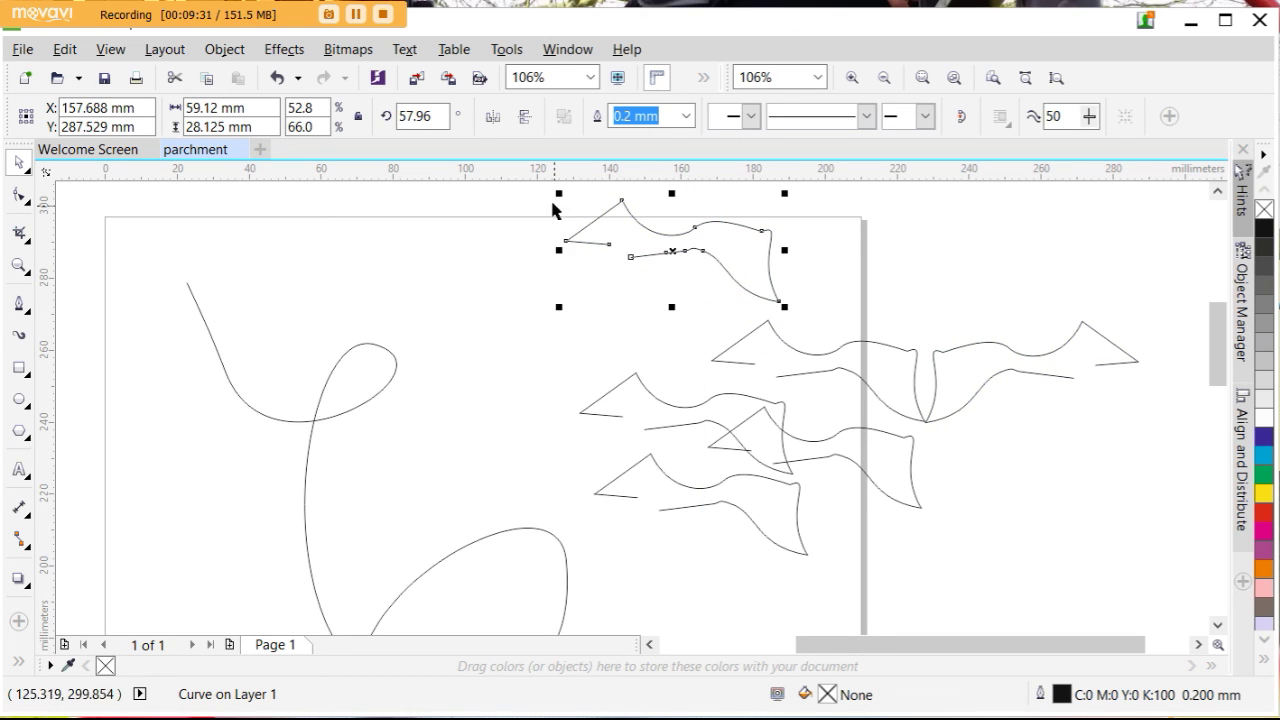
left_click(526, 117)
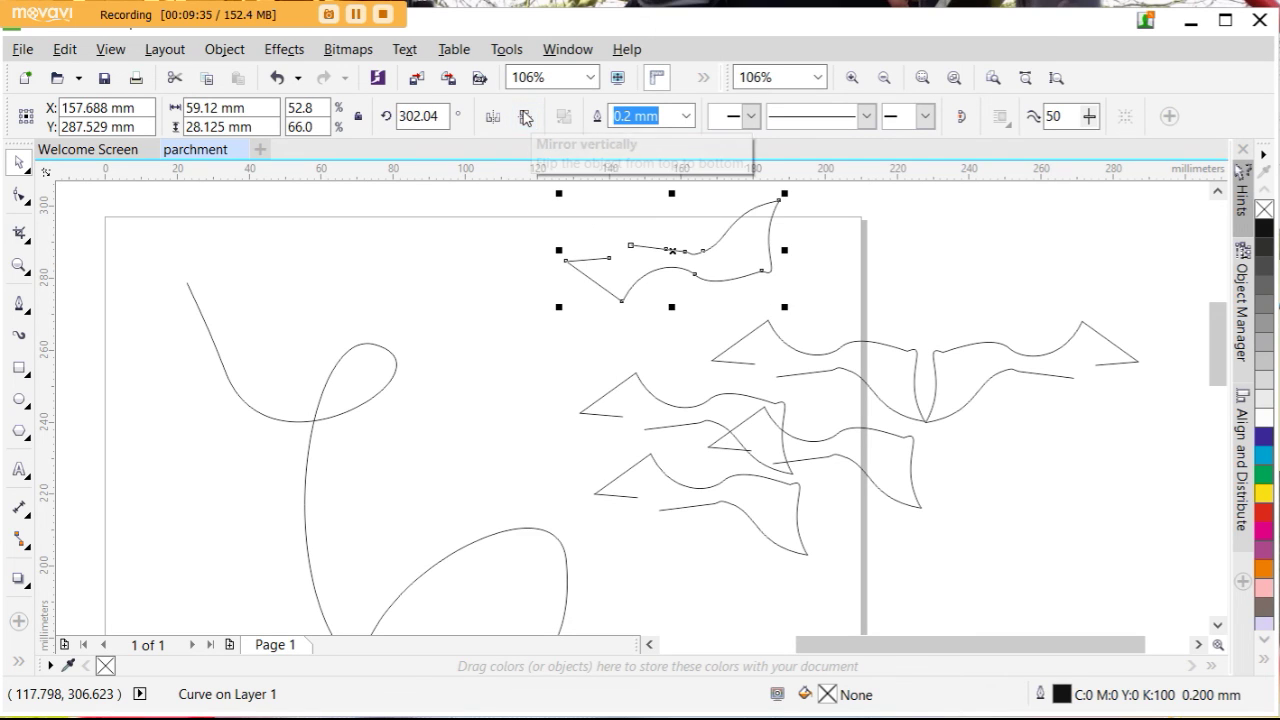
left_click_drag(670, 252, 987, 300)
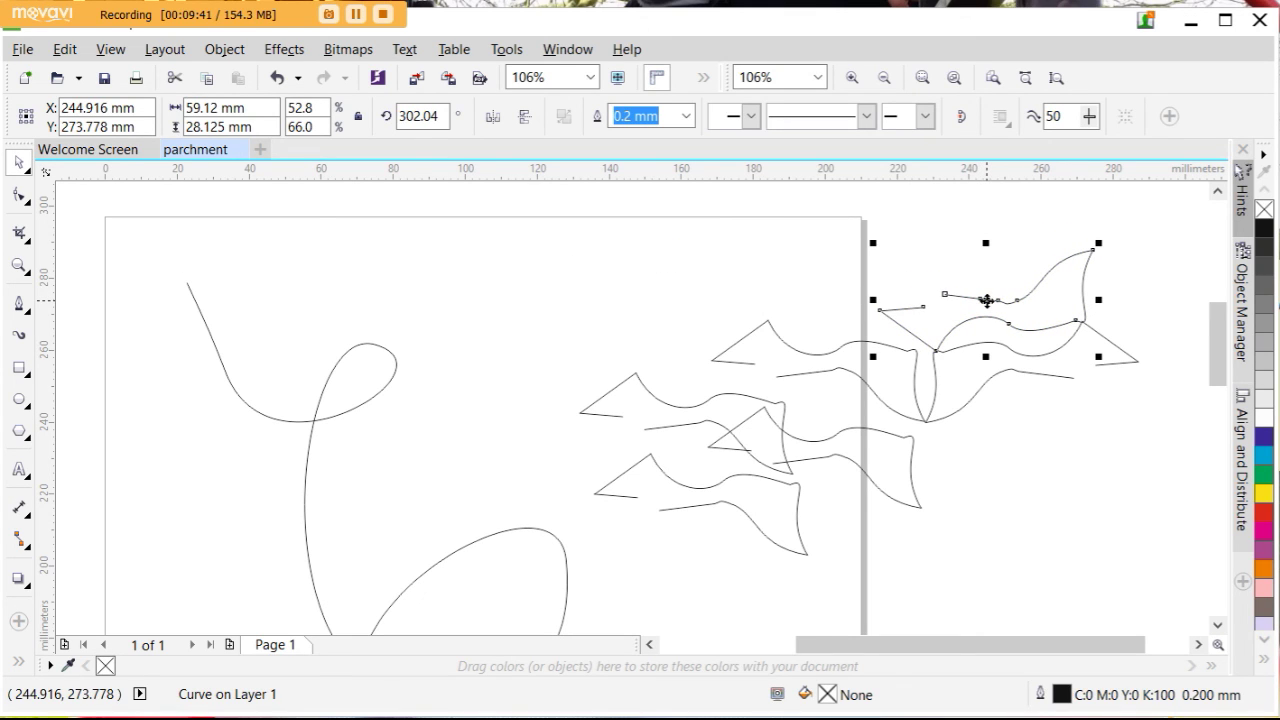
Step: Duplicate the vertically mirrored curve, mirror the duplicate horizontally, place it symmetrically above the original-facing curve at the page's right edge, and deselect
left_click_drag(987, 300, 812, 260)
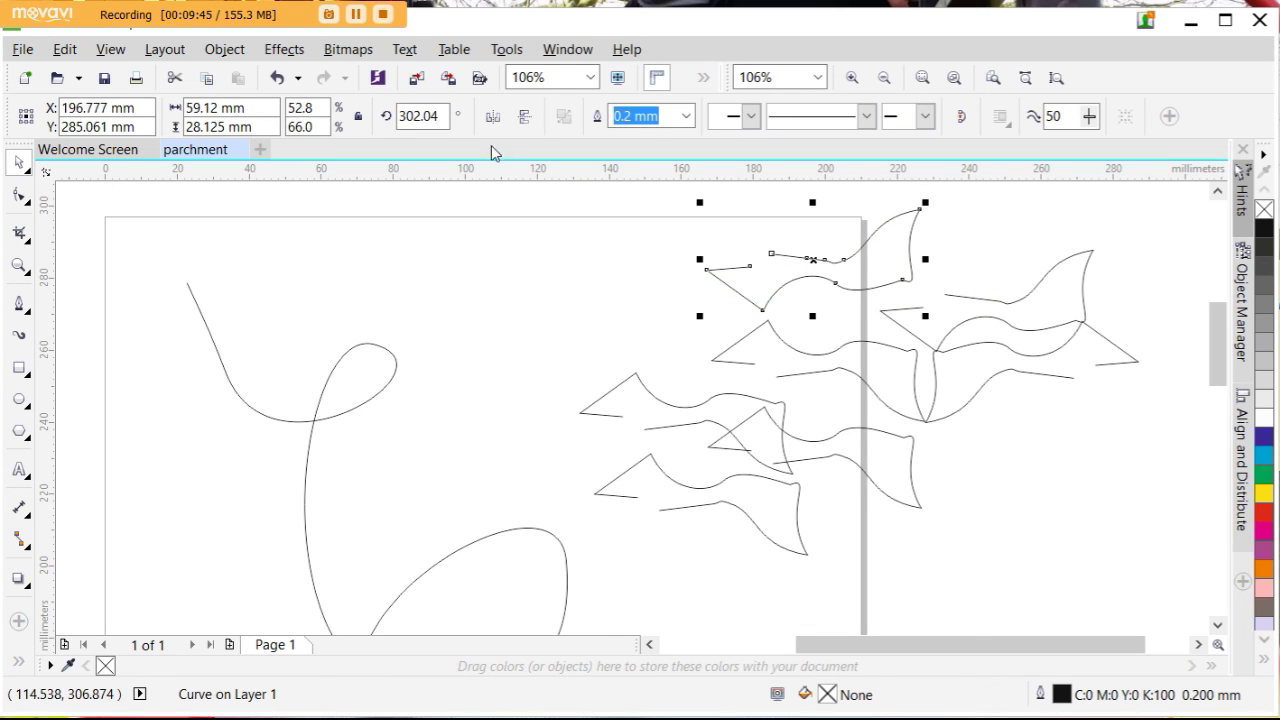
left_click(491, 117)
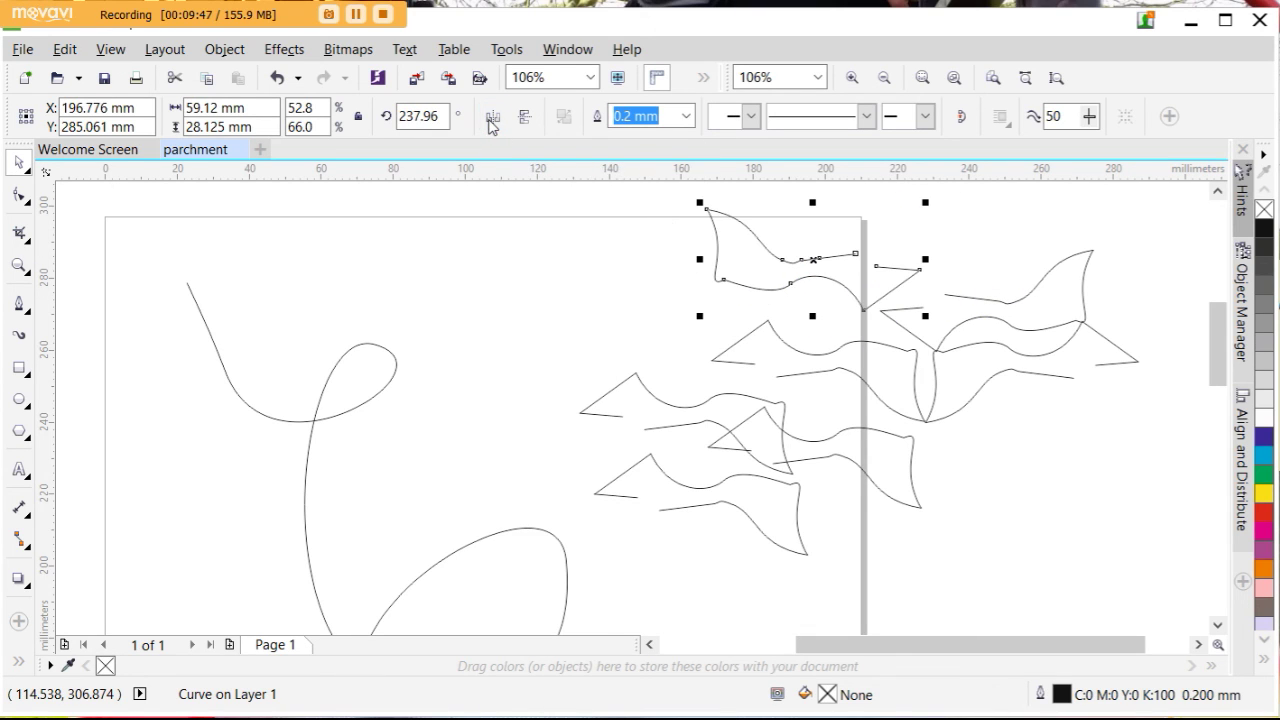
left_click_drag(817, 265, 866, 300)
left_click(586, 322)
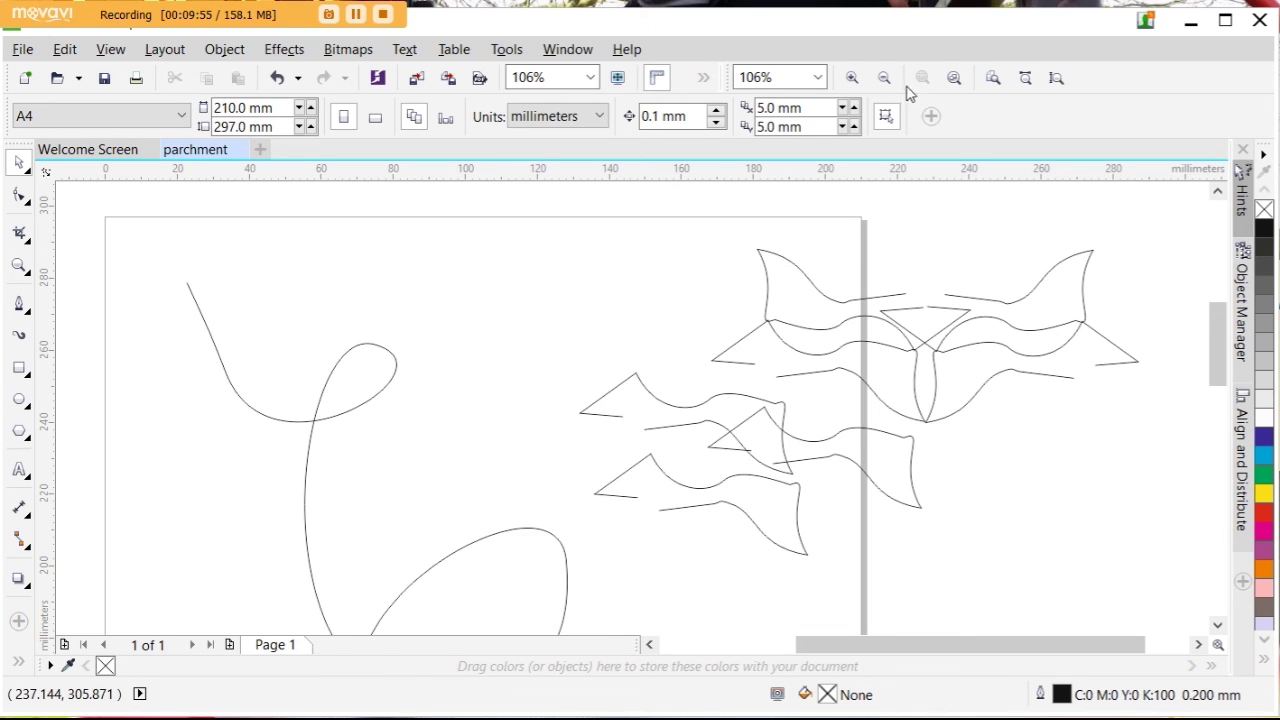
Step: Delete the rounded curve beside the page's right edge and the large looping curve on the page
left_click(994, 80)
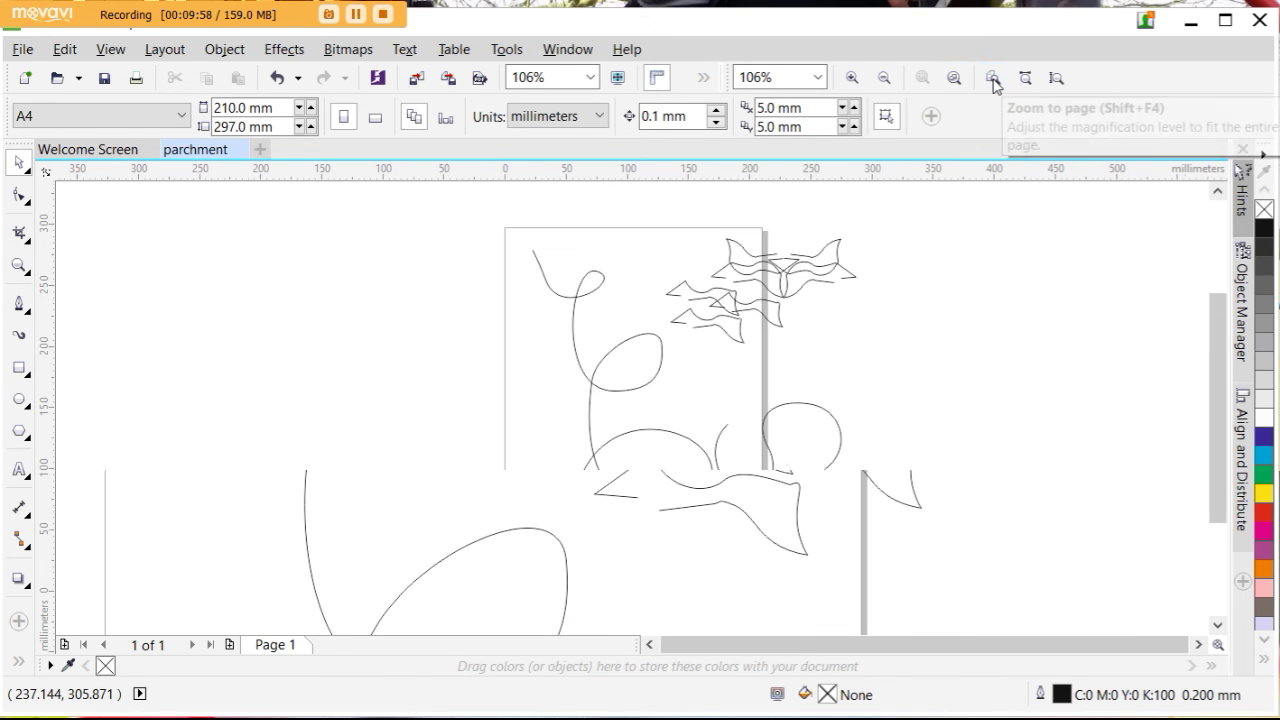
left_click(805, 406)
key("Delete")
left_click(693, 512)
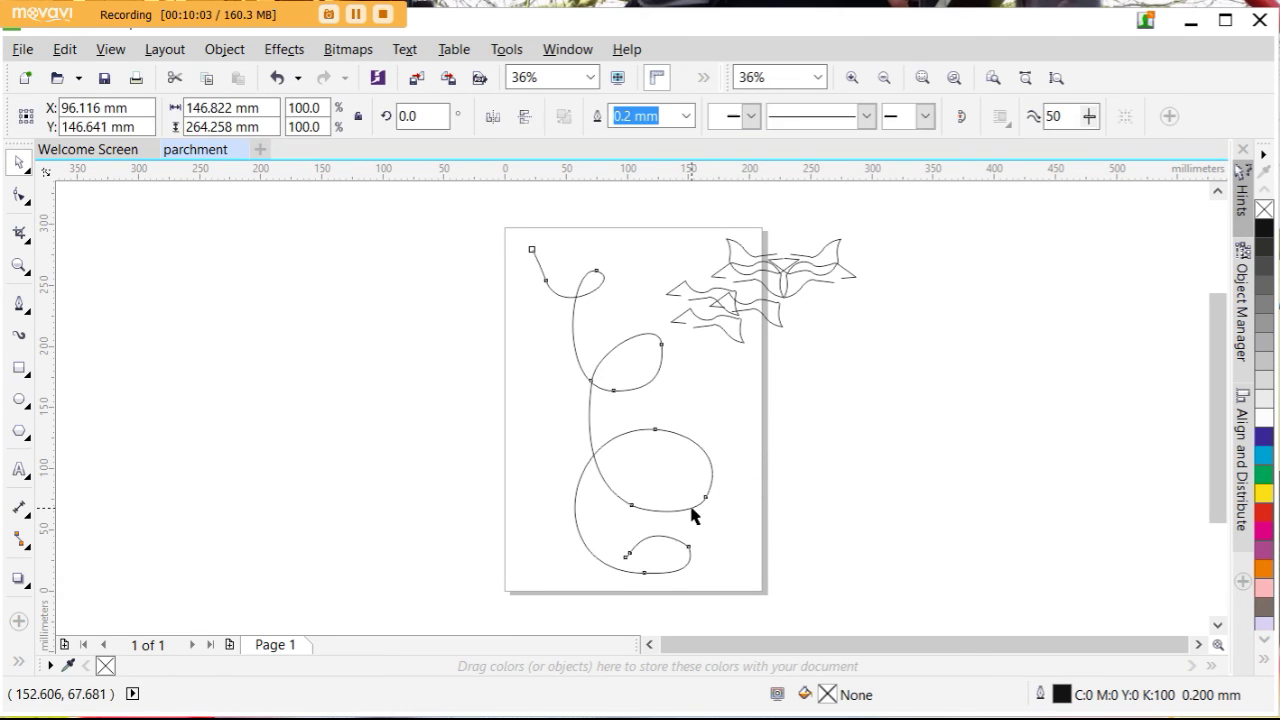
key("Delete")
Step: Select all the remaining small curves, move them together fully onto the upper part of the page, and deselect
left_click_drag(652, 218, 826, 378)
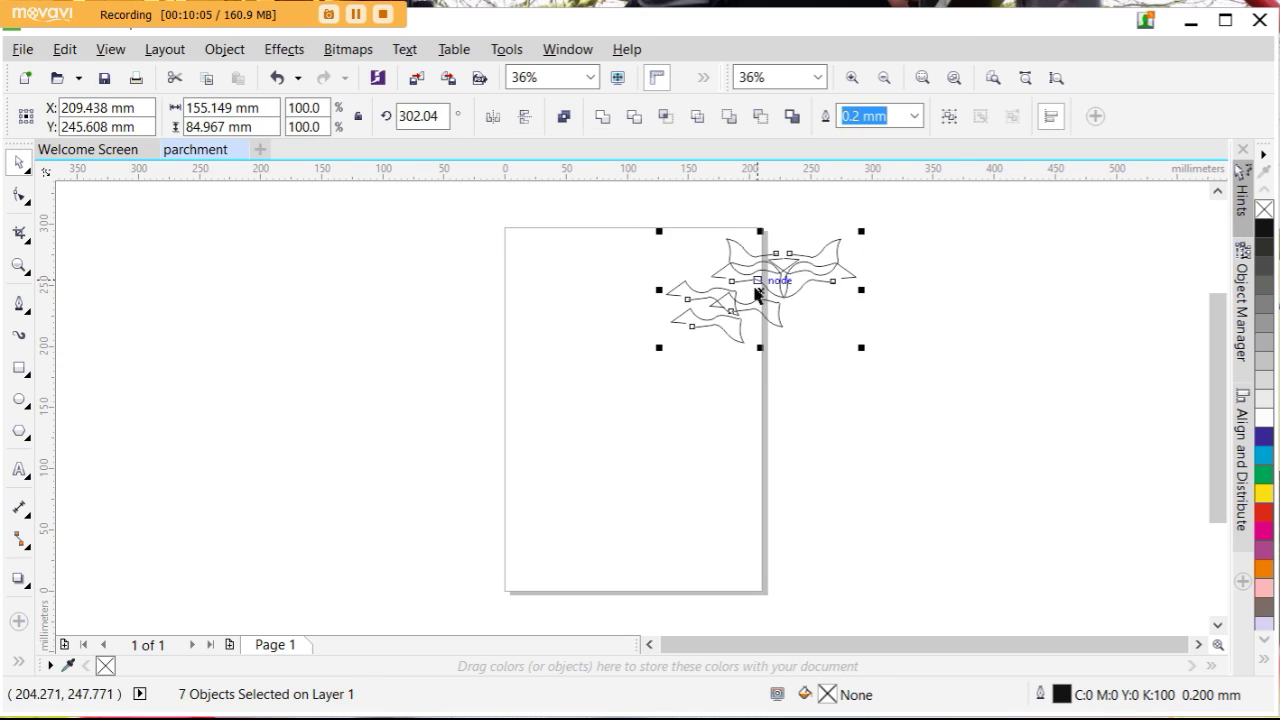
left_click_drag(758, 285, 635, 312)
left_click(699, 443)
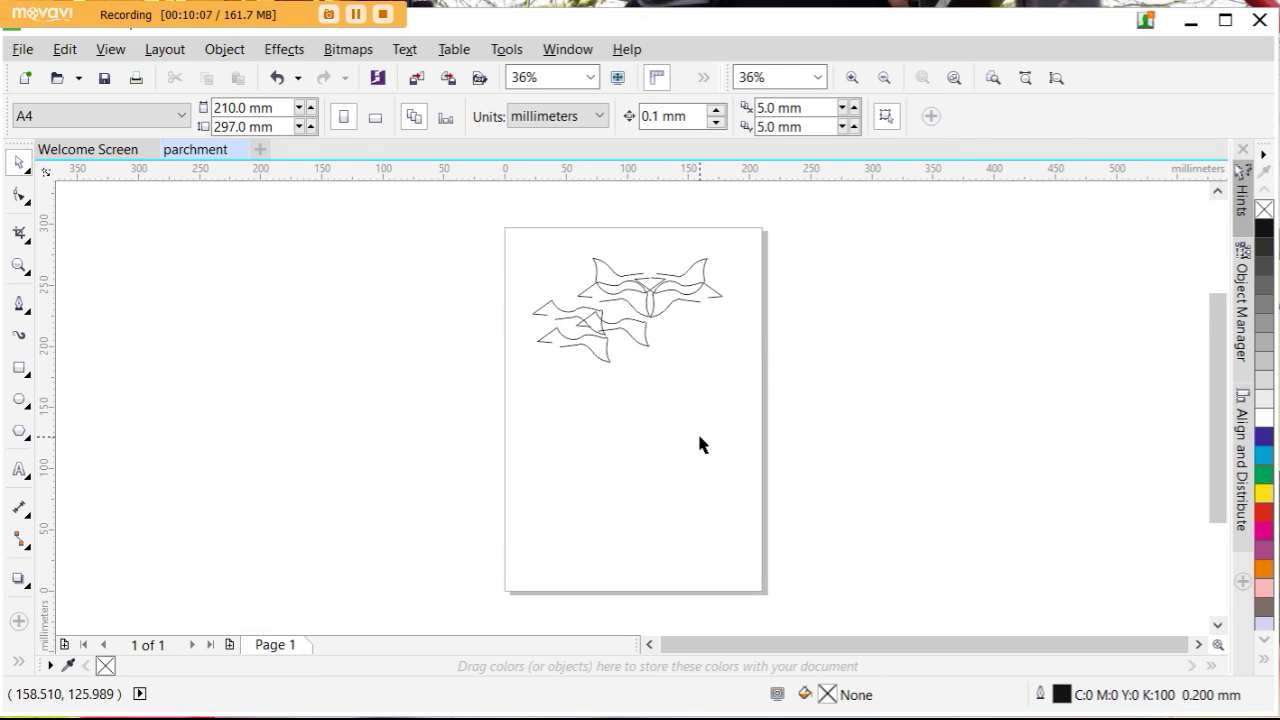